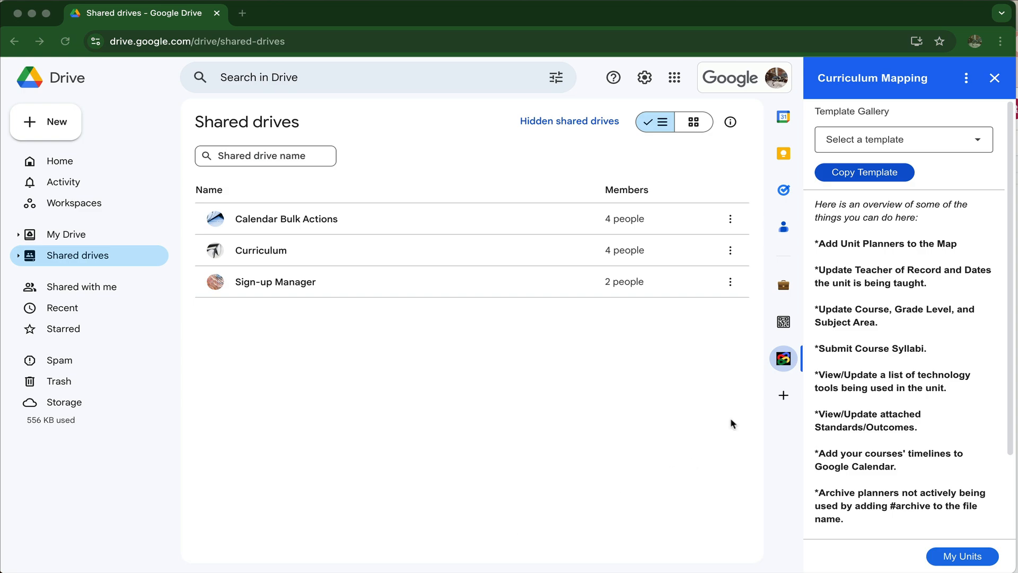
# Step: Make a copy of the Unit Planner Template Sample from the Curriculum Mapping template gallery
pyautogui.click(979, 141)
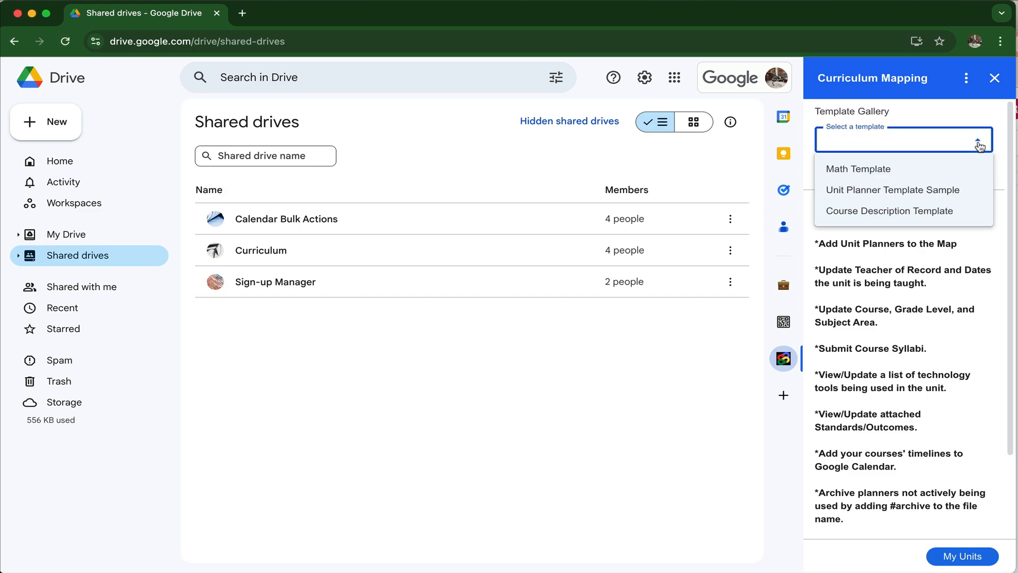
pyautogui.click(922, 190)
pyautogui.click(830, 173)
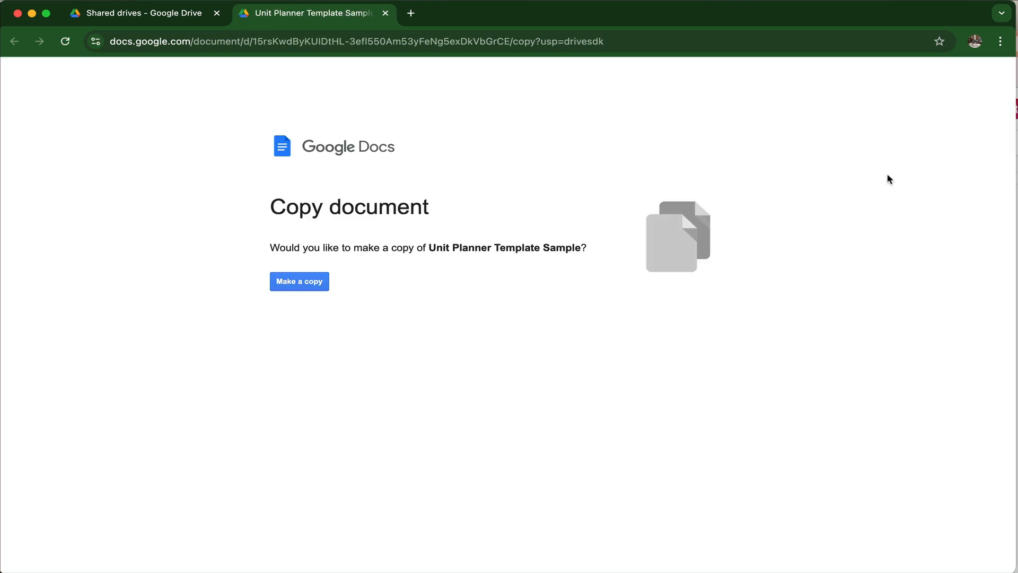
pyautogui.click(314, 282)
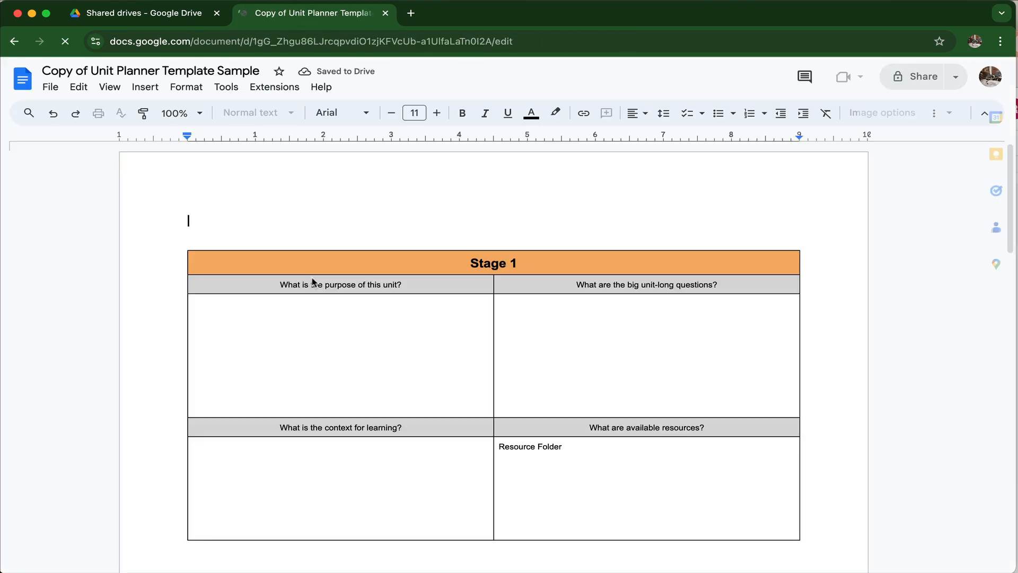
# Step: Rename the copied document as Lego Battle
pyautogui.click(259, 70)
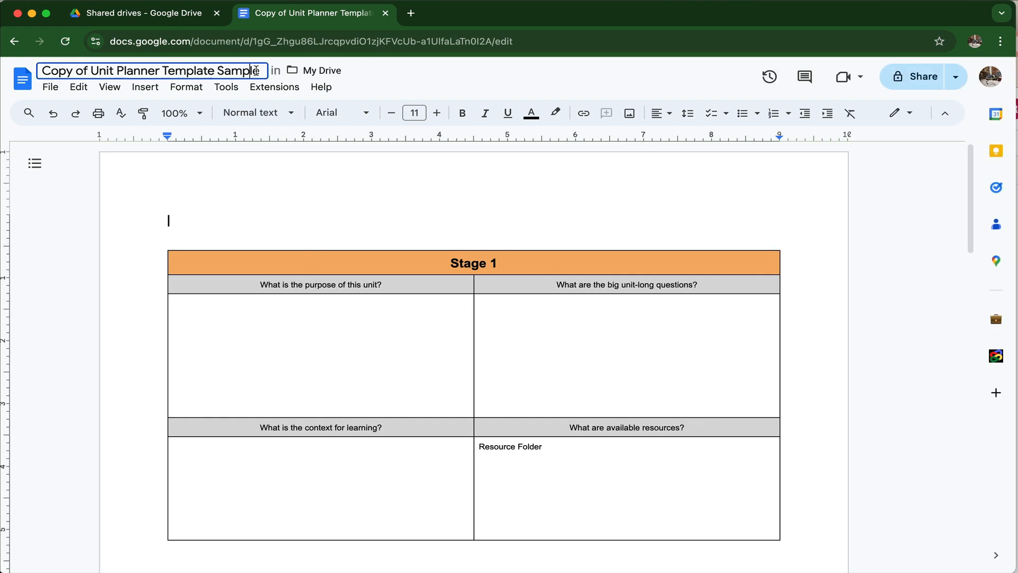
pyautogui.moveTo(260, 71); pyautogui.dragTo(21, 76)
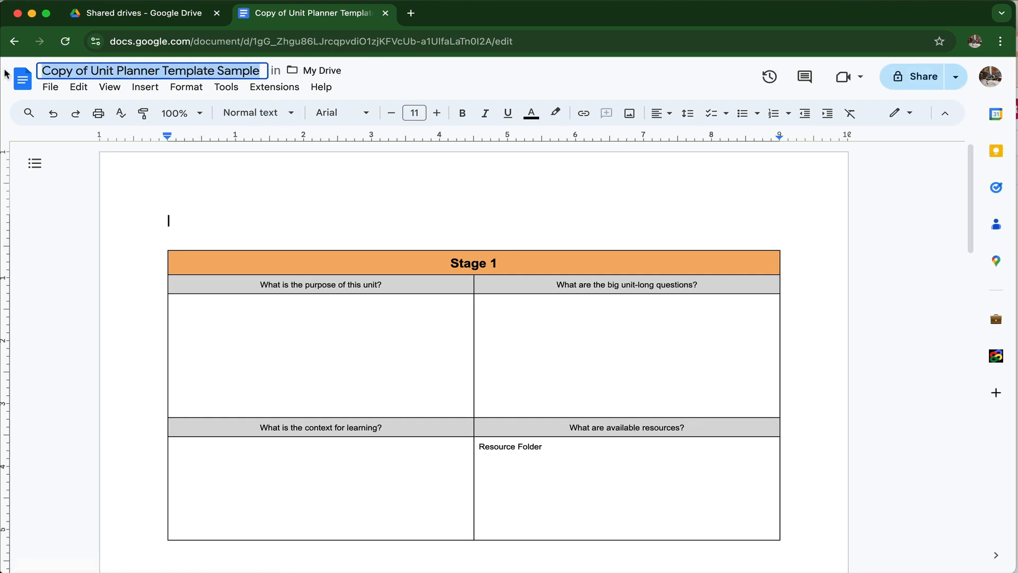
pyautogui.write('Lego Battle')
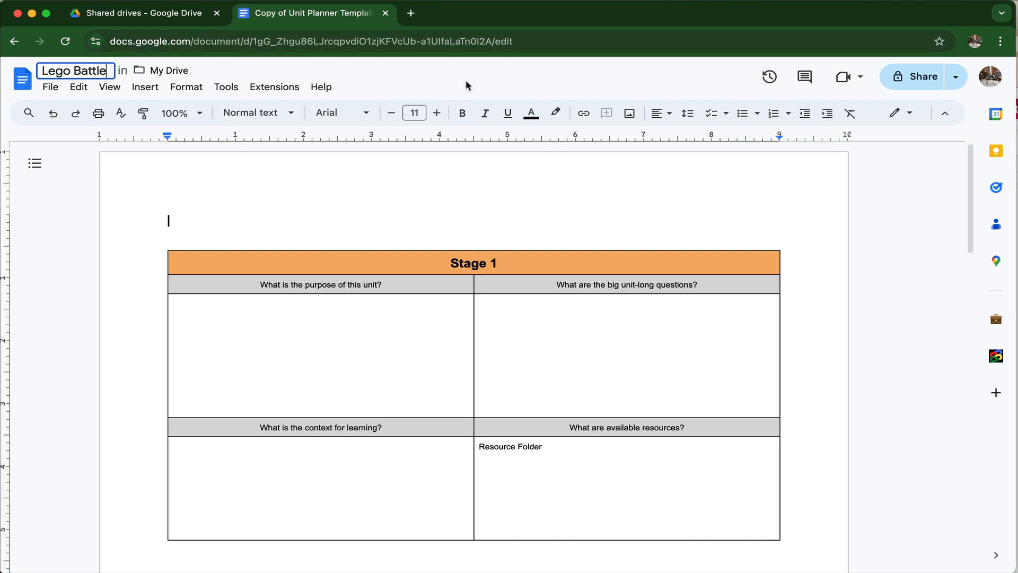
pyautogui.press('Return')
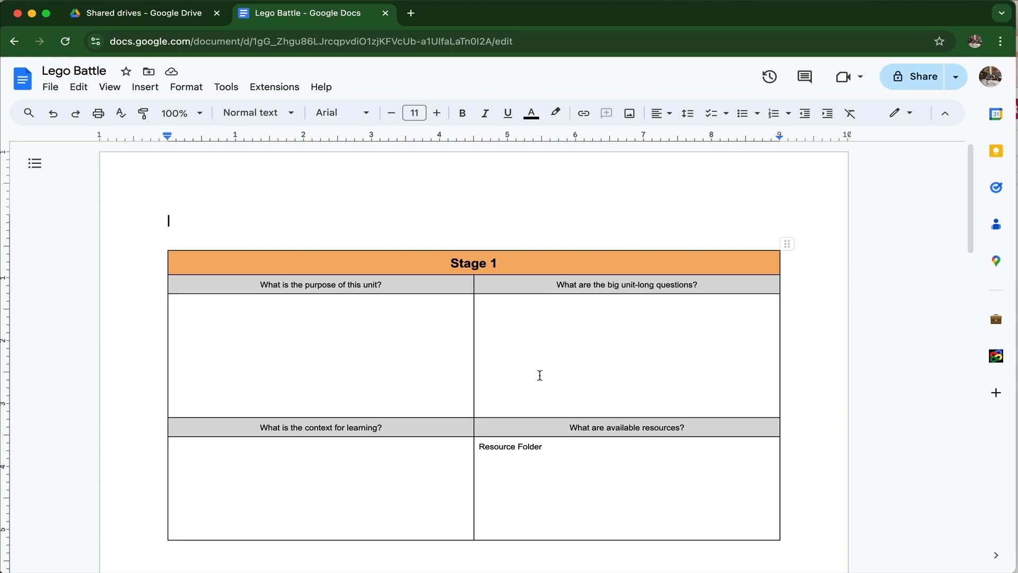
# Step: Review the unit planner's first-page header area, its Resource Folder placeholder and the tables for Stages 1 to 4
pyautogui.doubleClick(518, 201)
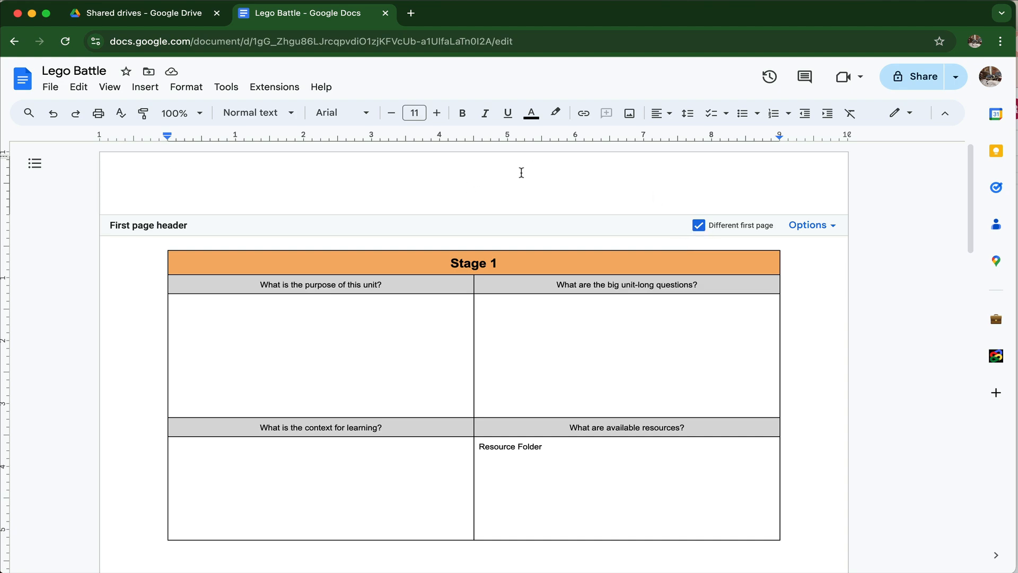
pyautogui.click(427, 332)
pyautogui.scroll(-3, 437, 341)
pyautogui.moveTo(567, 326); pyautogui.dragTo(475, 320)
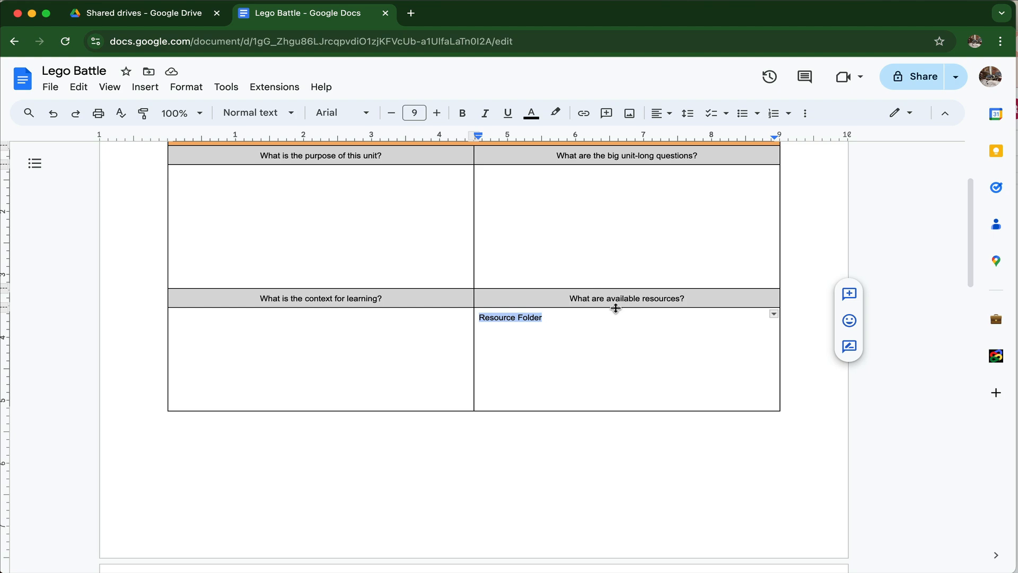
pyautogui.scroll(-12, 615, 308)
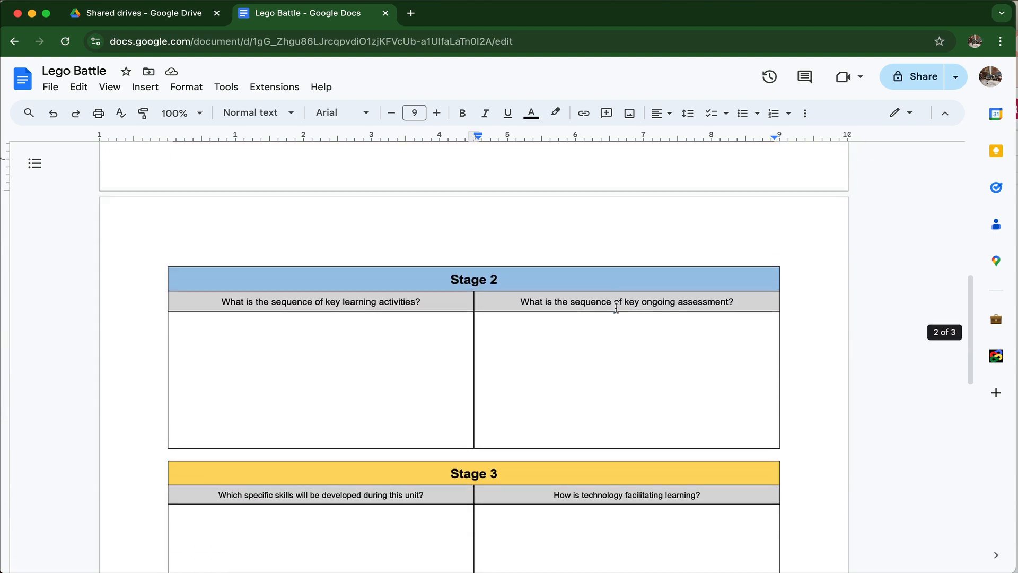
pyautogui.scroll(-5, 615, 308)
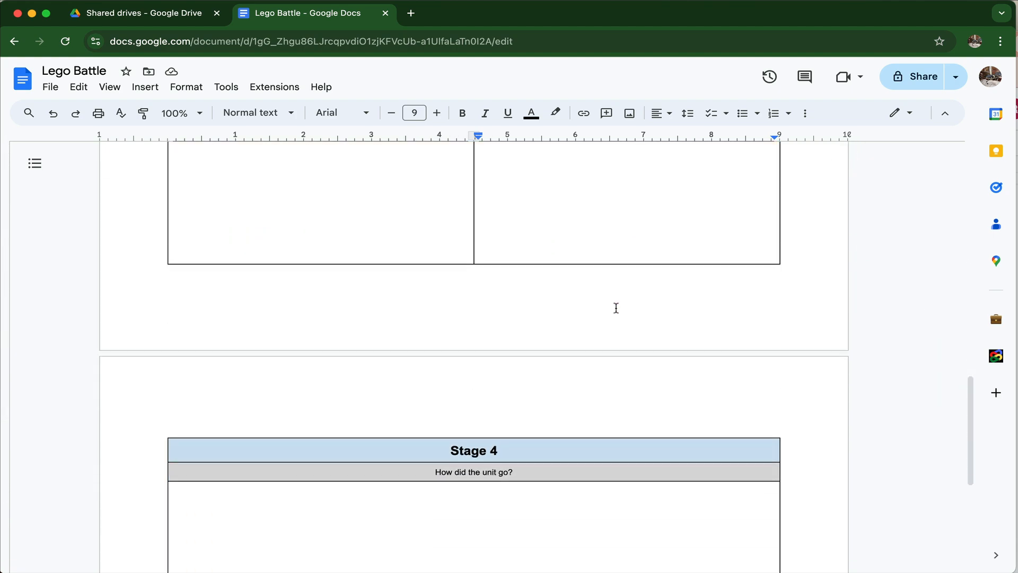
pyautogui.scroll(-3, 616, 308)
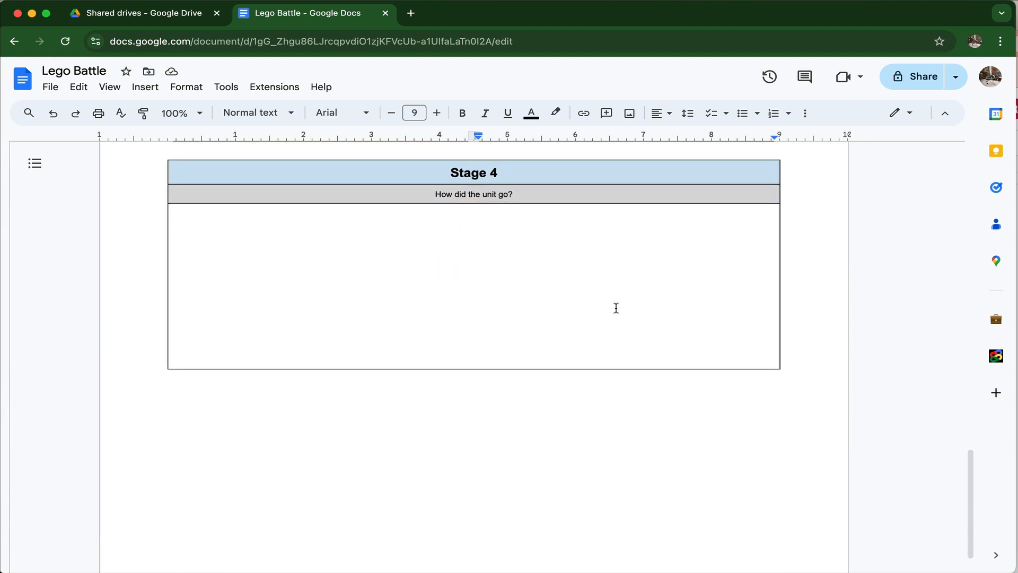
pyautogui.scroll(12, 615, 308)
pyautogui.scroll(8, 616, 308)
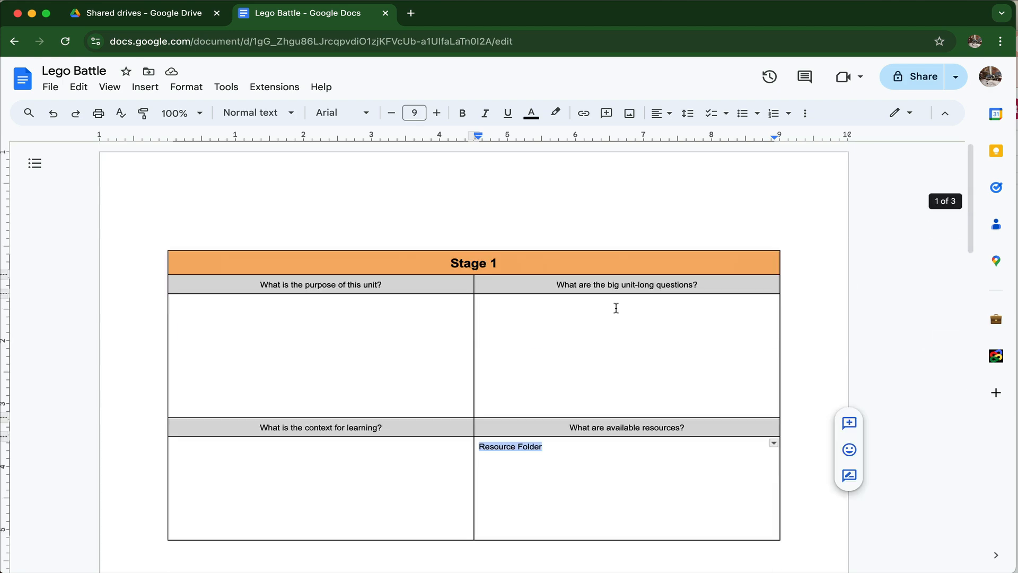
pyautogui.click(662, 499)
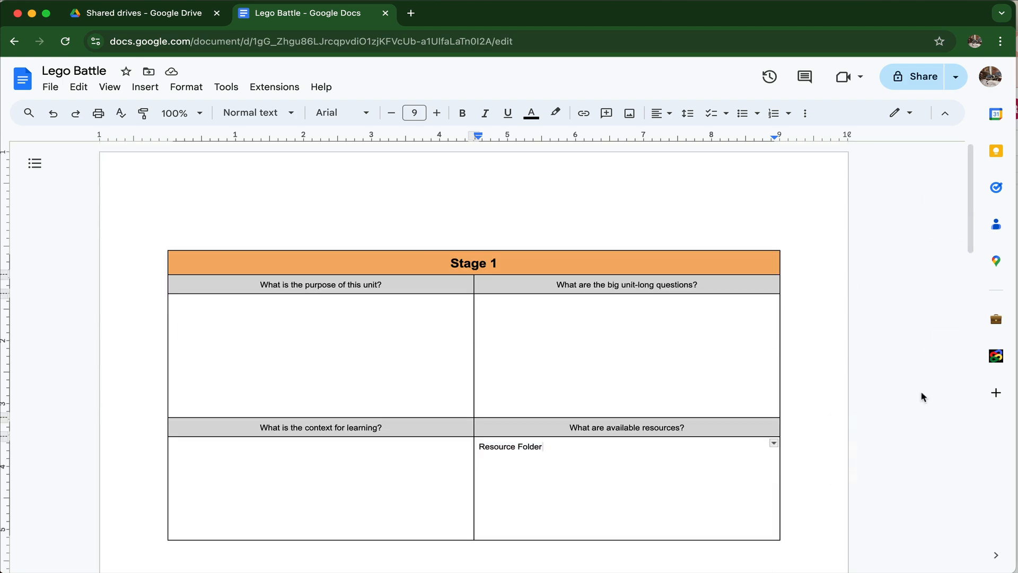
# Step: Open the Curriculum Mapping add-on for this document and select Teacher One as the unit's teacher
pyautogui.click(1007, 359)
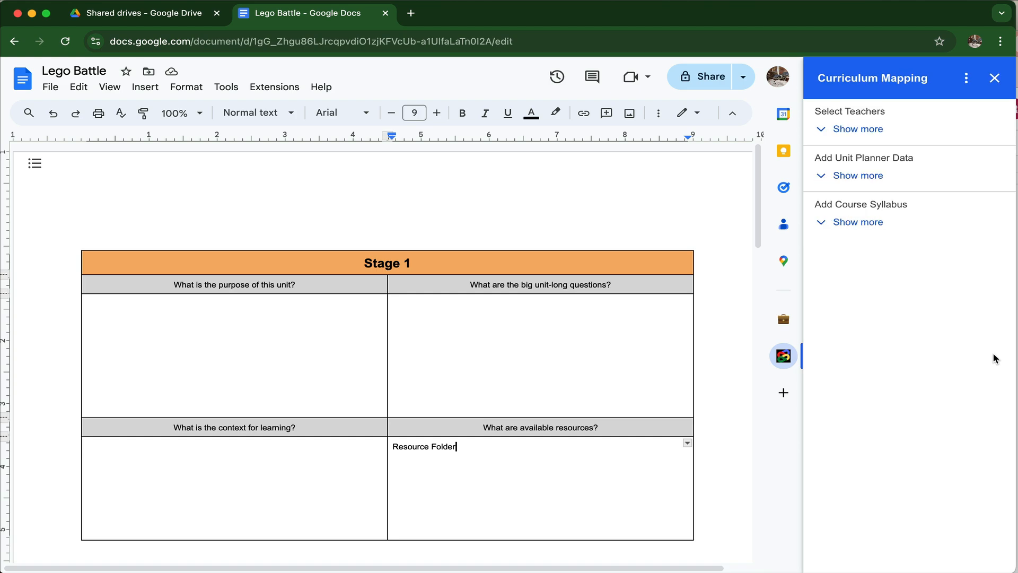
pyautogui.click(867, 128)
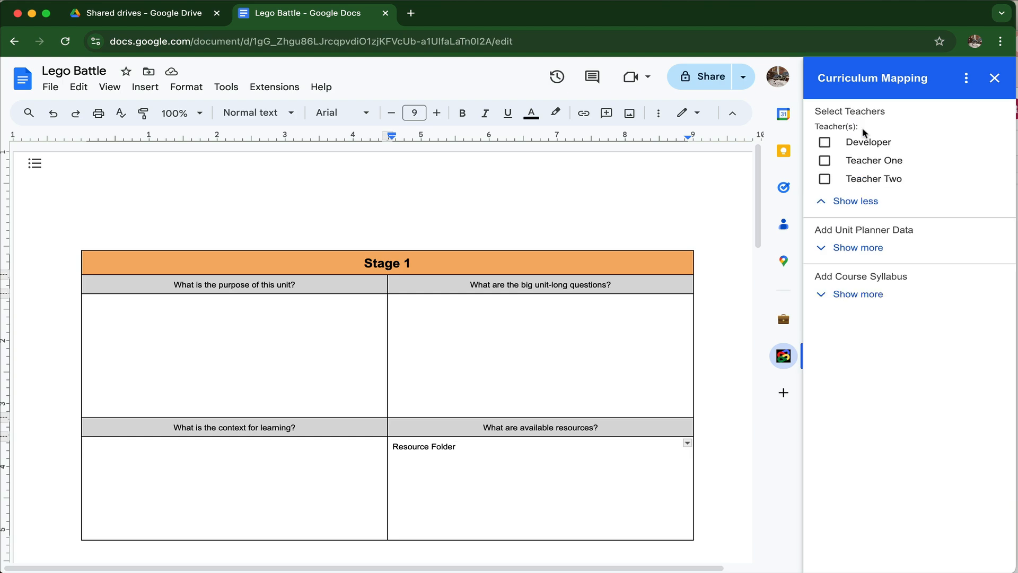
pyautogui.click(825, 161)
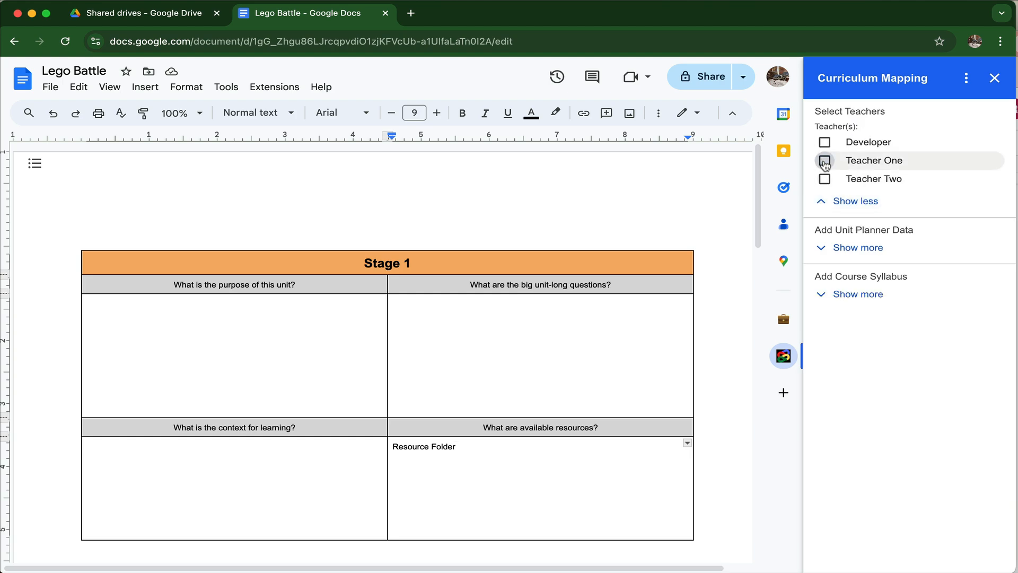
# Step: Fill in the unit planner data with course 3D Art, grade level 6 and subject area Art
pyautogui.click(878, 257)
pyautogui.click(979, 259)
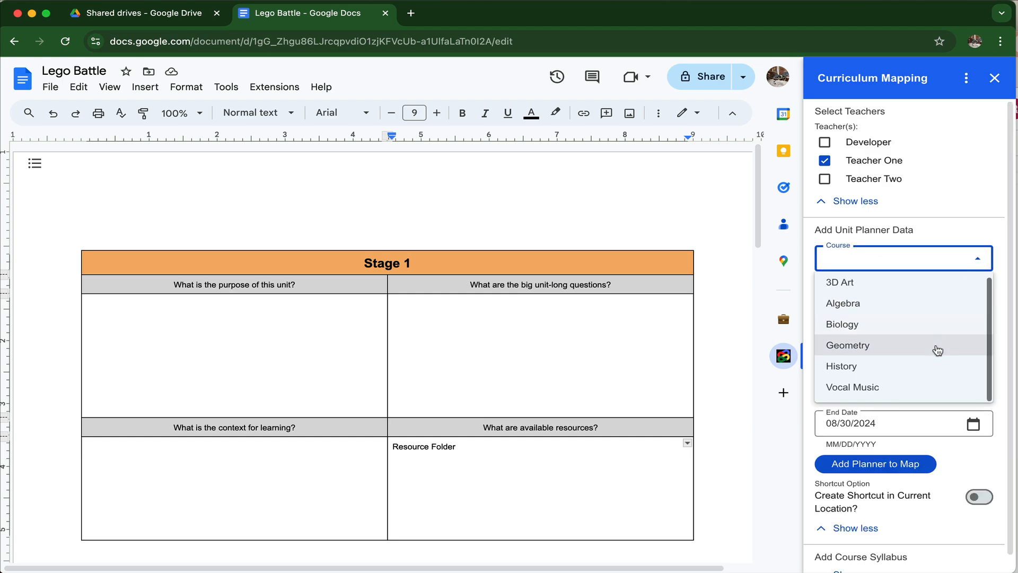
pyautogui.scroll(-1, 939, 348)
pyautogui.scroll(1, 899, 347)
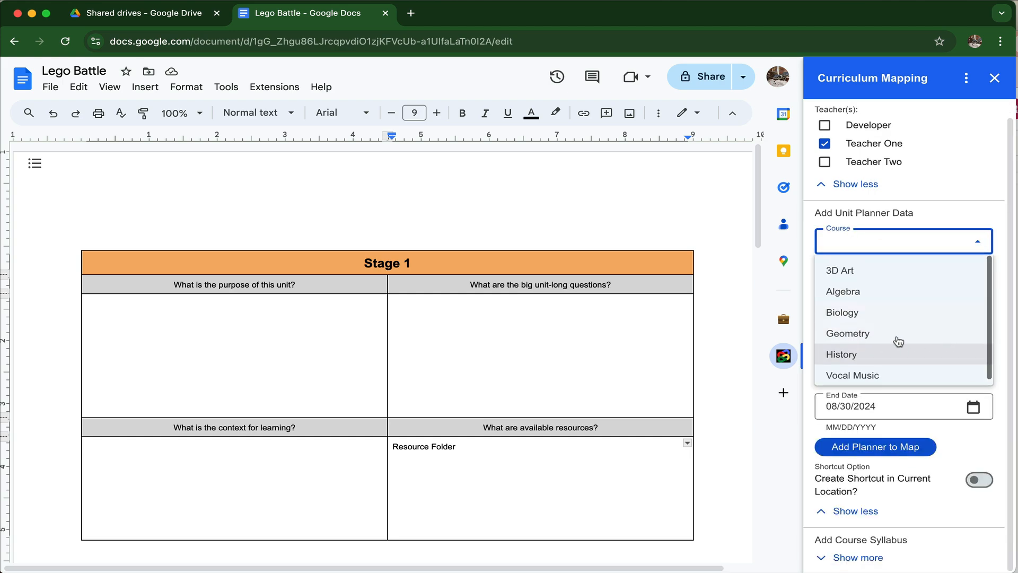
pyautogui.click(863, 273)
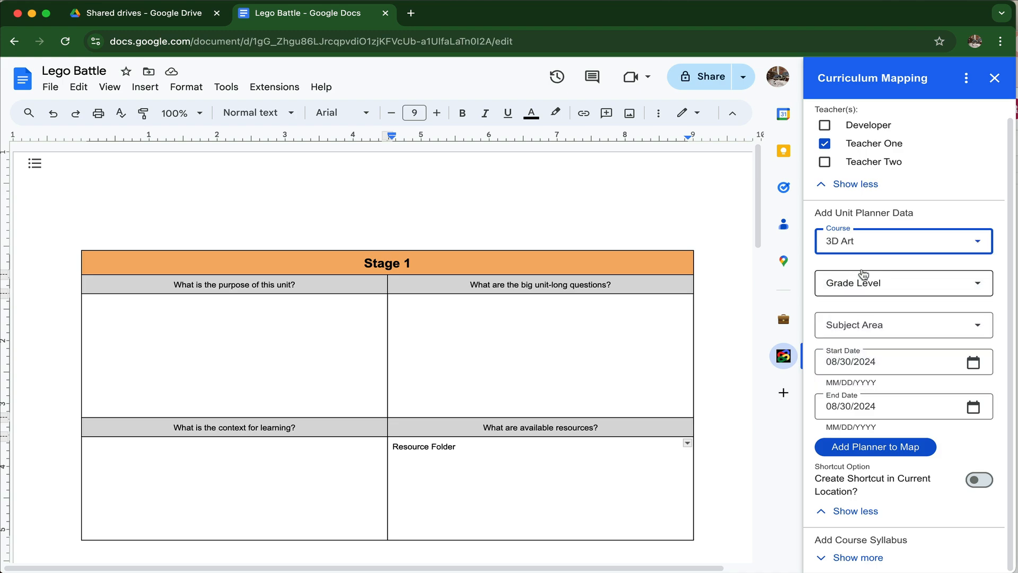
pyautogui.click(979, 287)
pyautogui.scroll(-2, 891, 384)
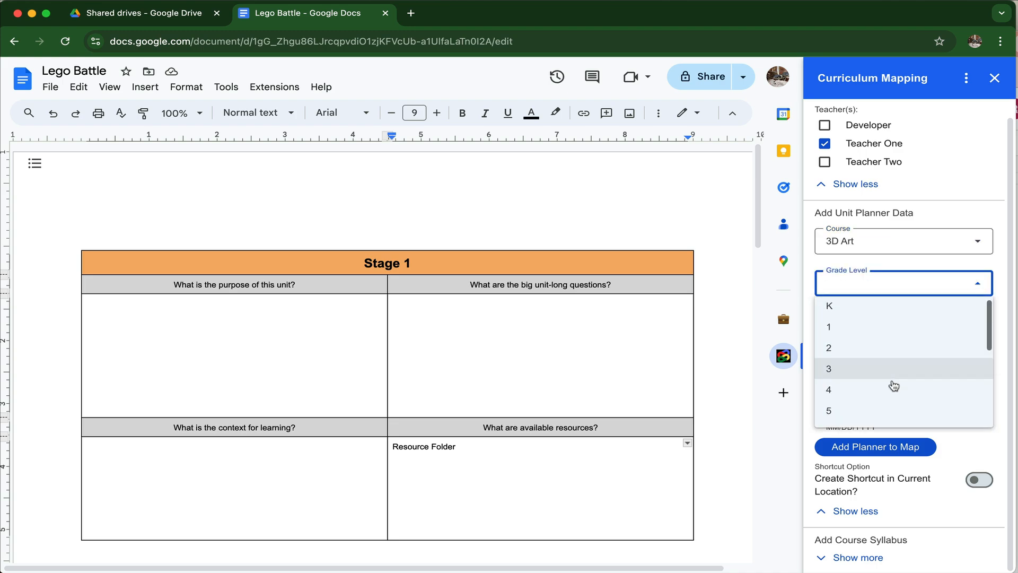
pyautogui.click(874, 385)
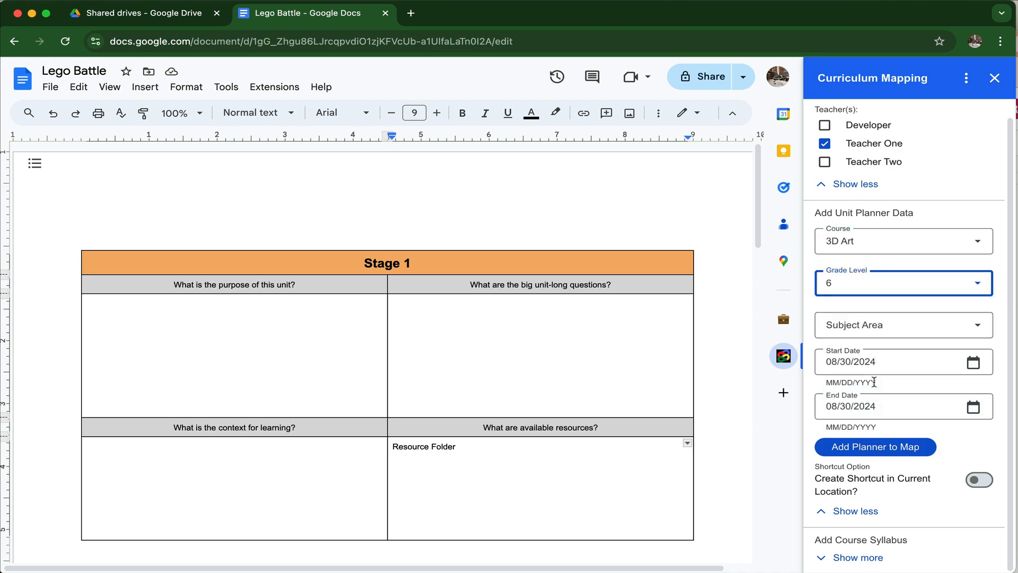
pyautogui.click(980, 326)
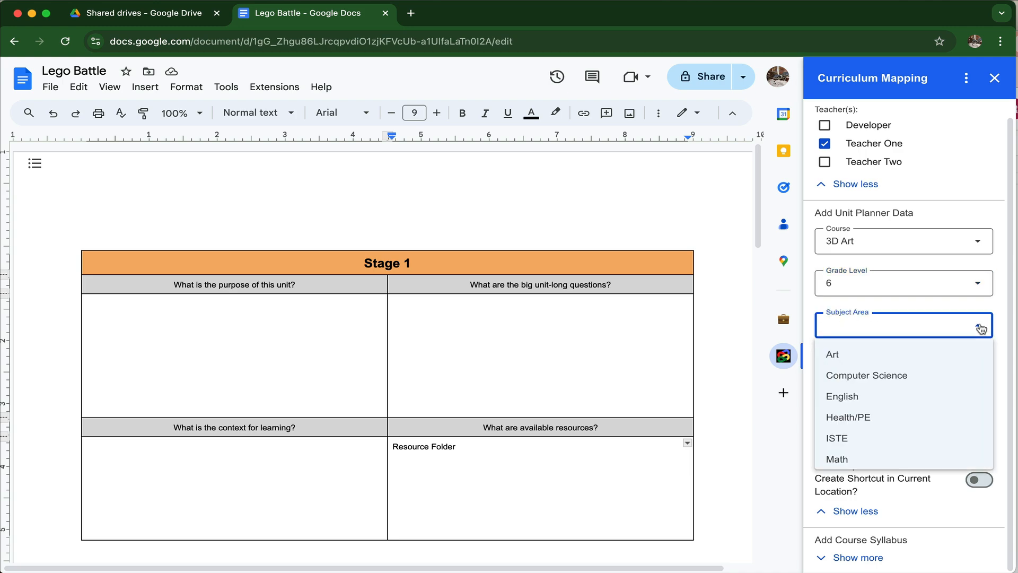
pyautogui.click(889, 354)
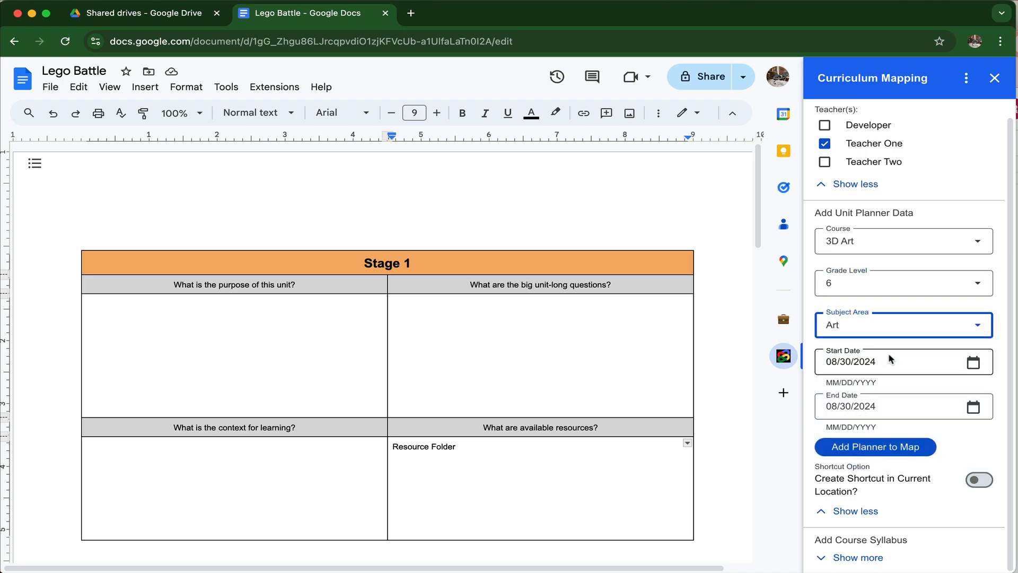
# Step: Set the unit's start date to 09/09/2024 and its end date to 09/20/2024
pyautogui.click(973, 364)
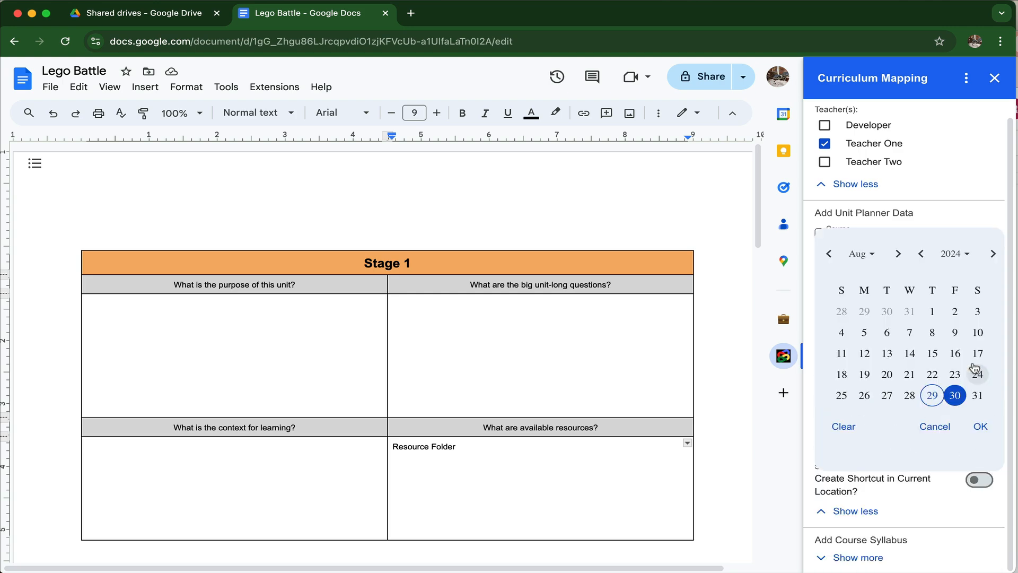
pyautogui.click(897, 253)
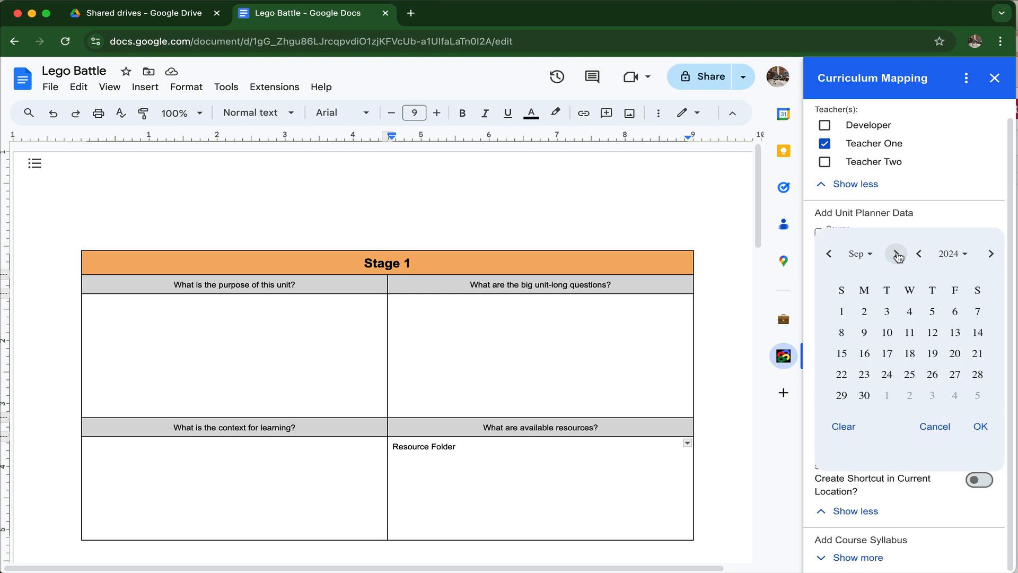
pyautogui.click(864, 331)
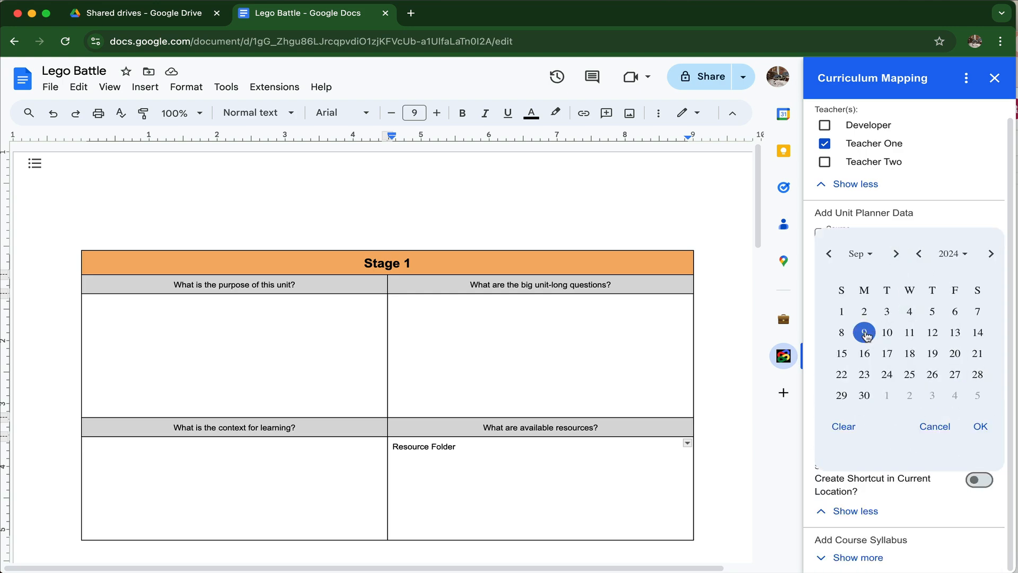
pyautogui.click(980, 426)
pyautogui.click(973, 407)
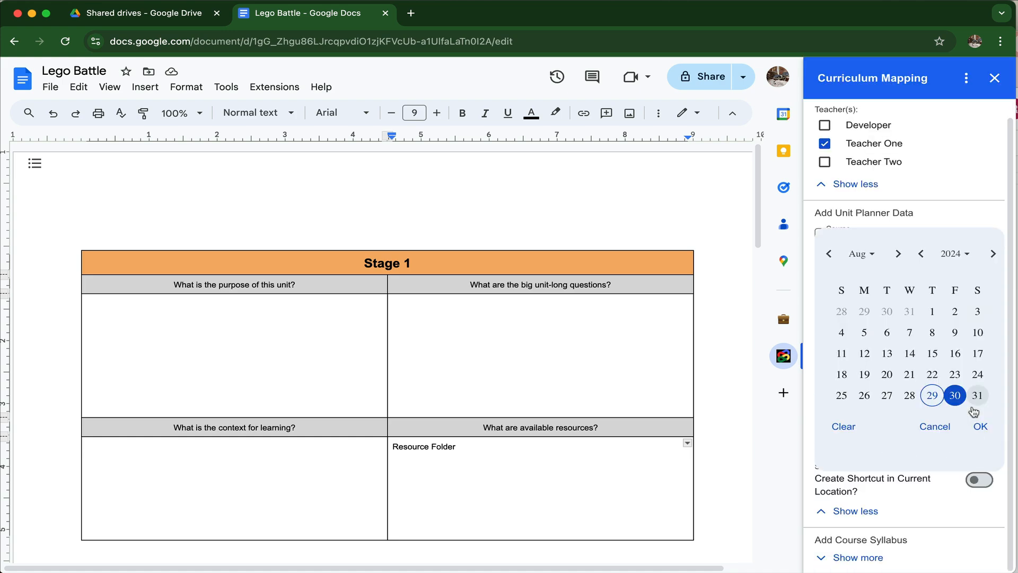
pyautogui.click(896, 254)
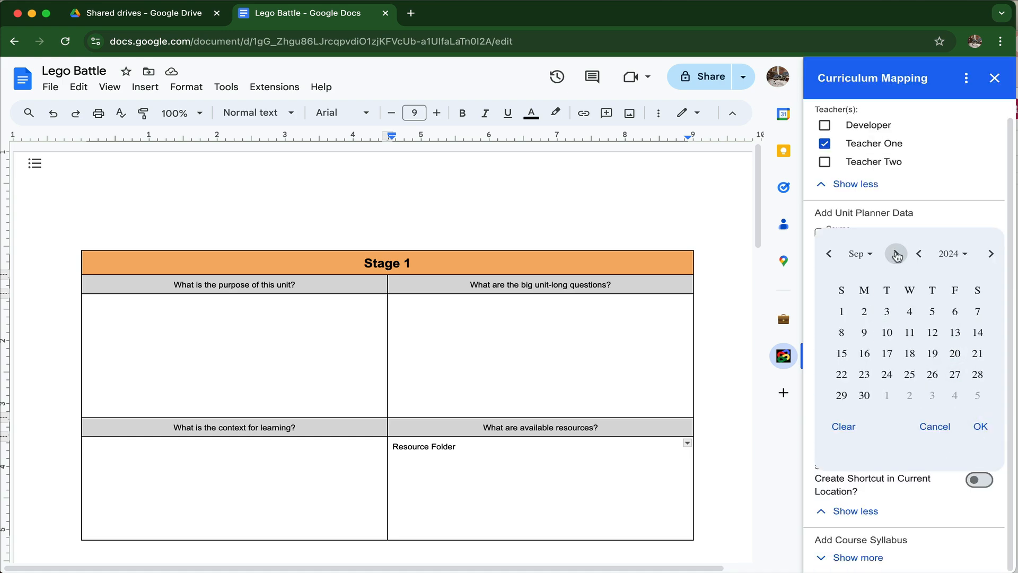
pyautogui.click(955, 355)
pyautogui.click(981, 427)
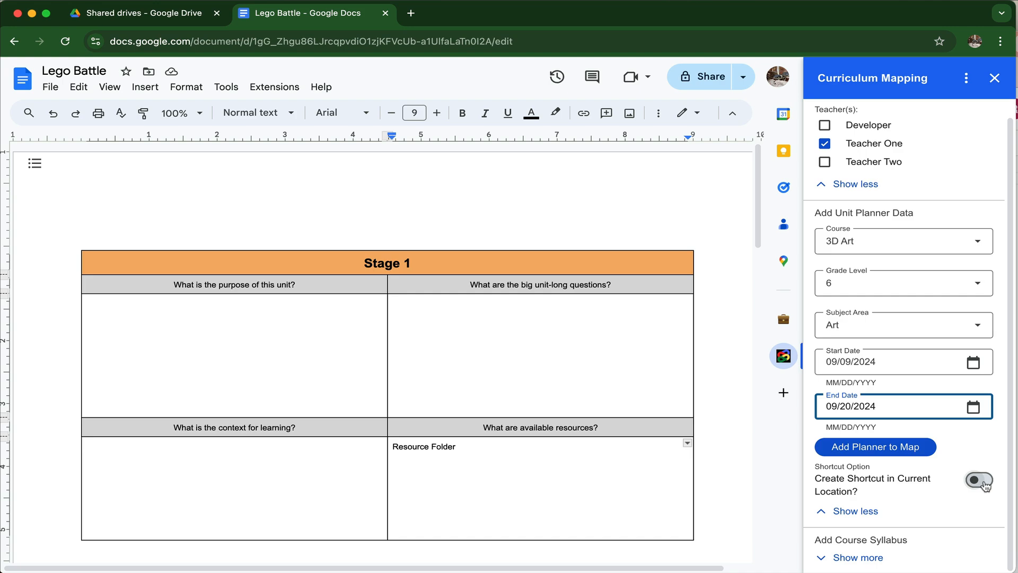
# Step: Add the planner to the curriculum map and close the Lego Battle folder window
pyautogui.click(890, 451)
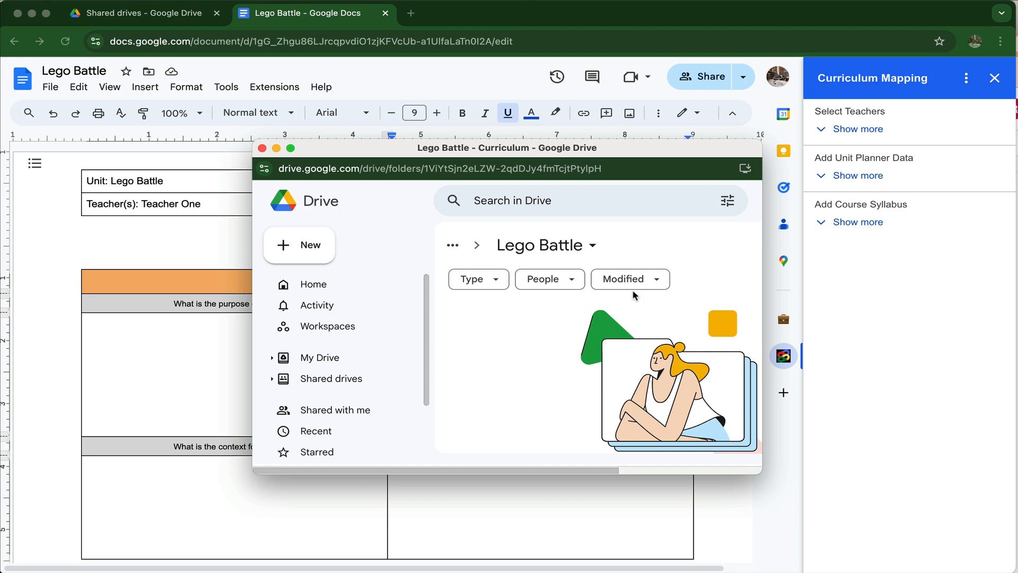
pyautogui.click(262, 147)
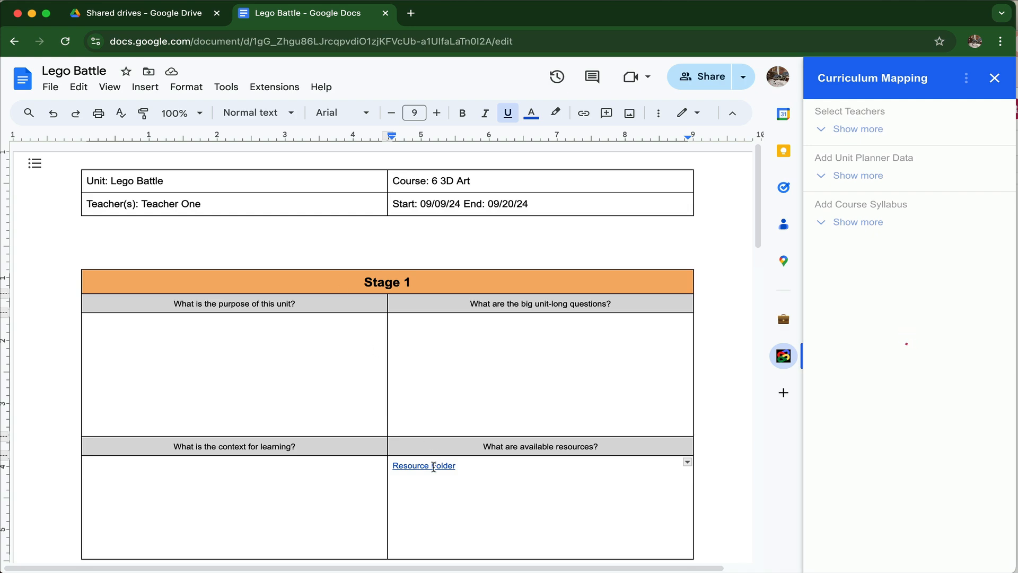
# Step: Check the link on the Resource Folder text in the available resources cell
pyautogui.moveTo(436, 466)
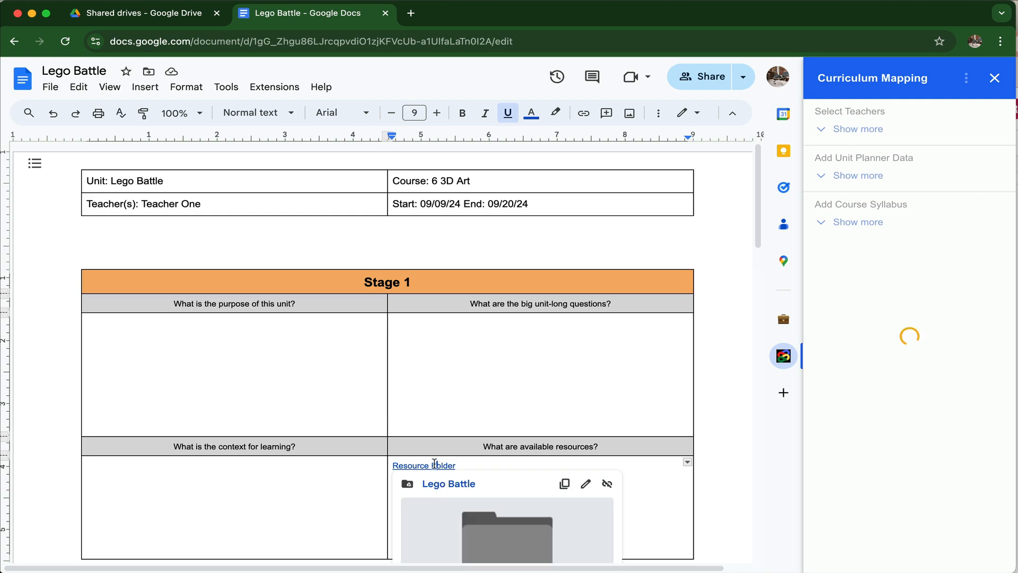
pyautogui.doubleClick(639, 389)
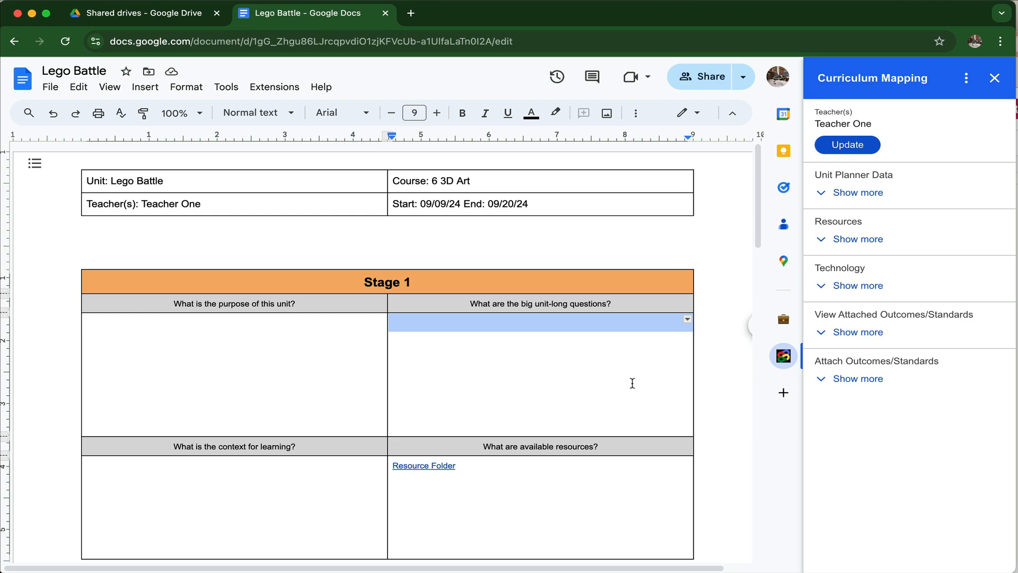
pyautogui.click(588, 504)
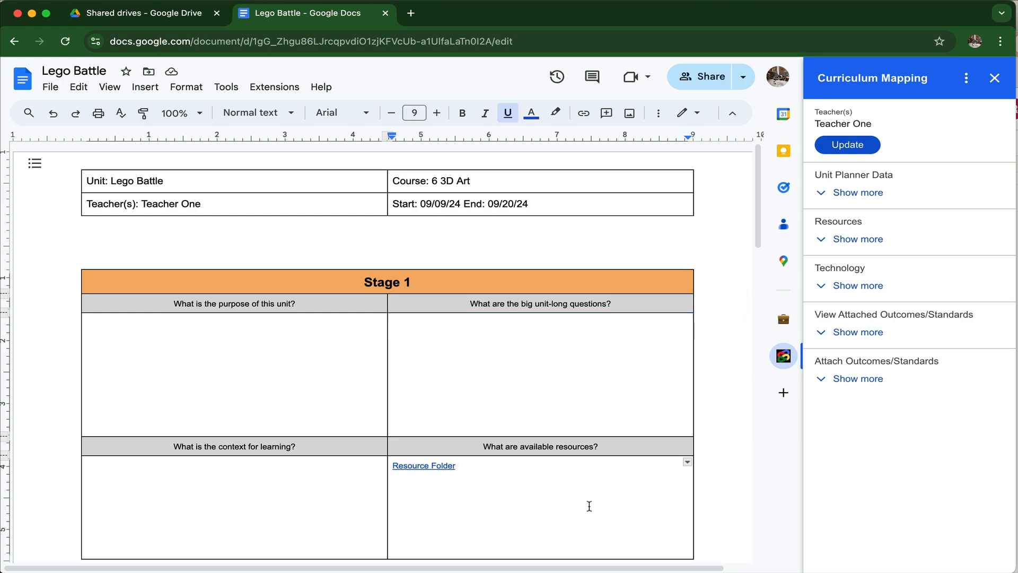
# Step: Change the grade level in the Lego Battle unit planner data to 7
pyautogui.click(869, 193)
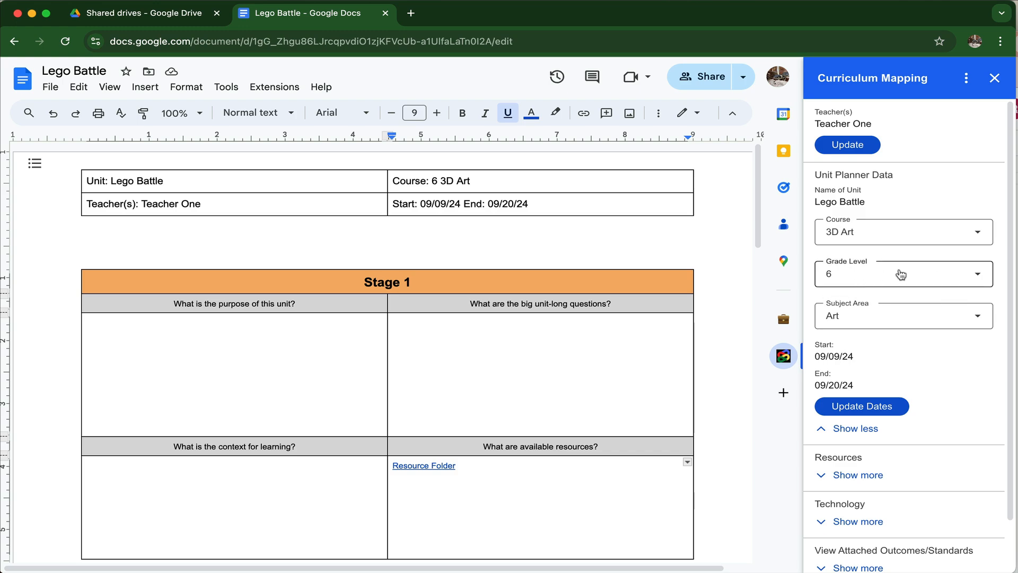
pyautogui.click(977, 274)
pyautogui.scroll(-2, 880, 376)
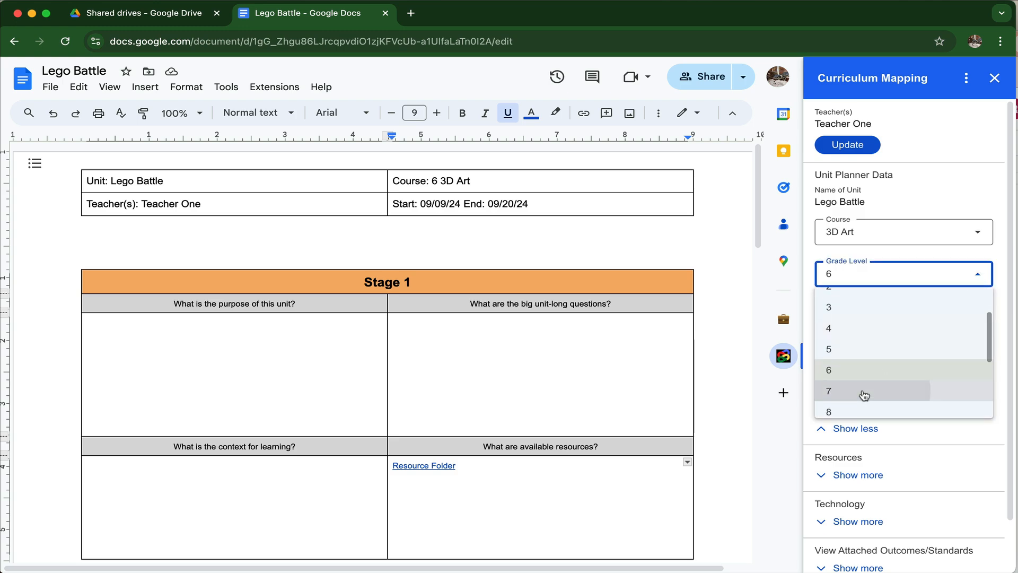
pyautogui.click(864, 392)
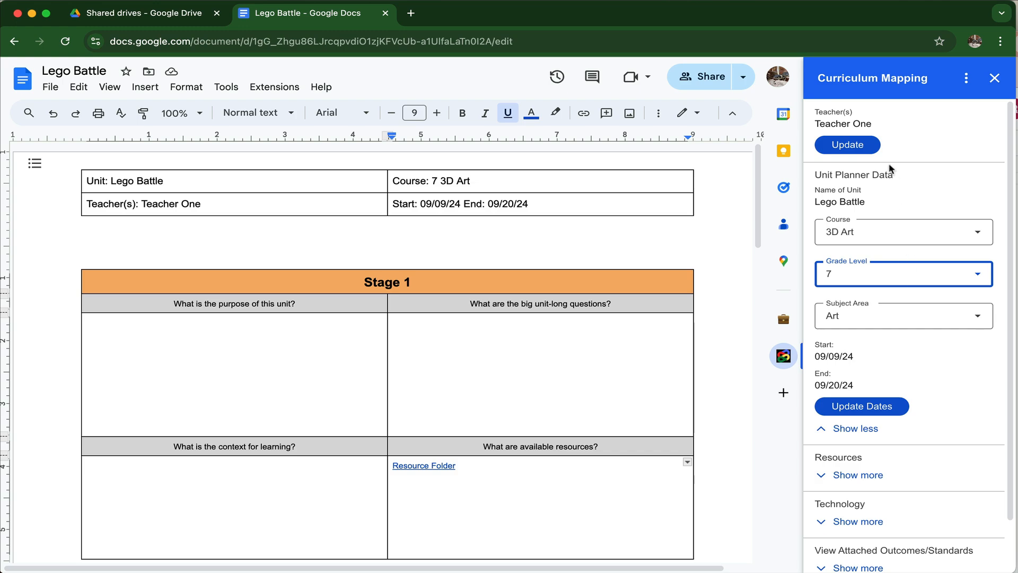
# Step: Look at the options for updating the unit's teachers and its start and end dates, leaving both without applying changes
pyautogui.click(856, 151)
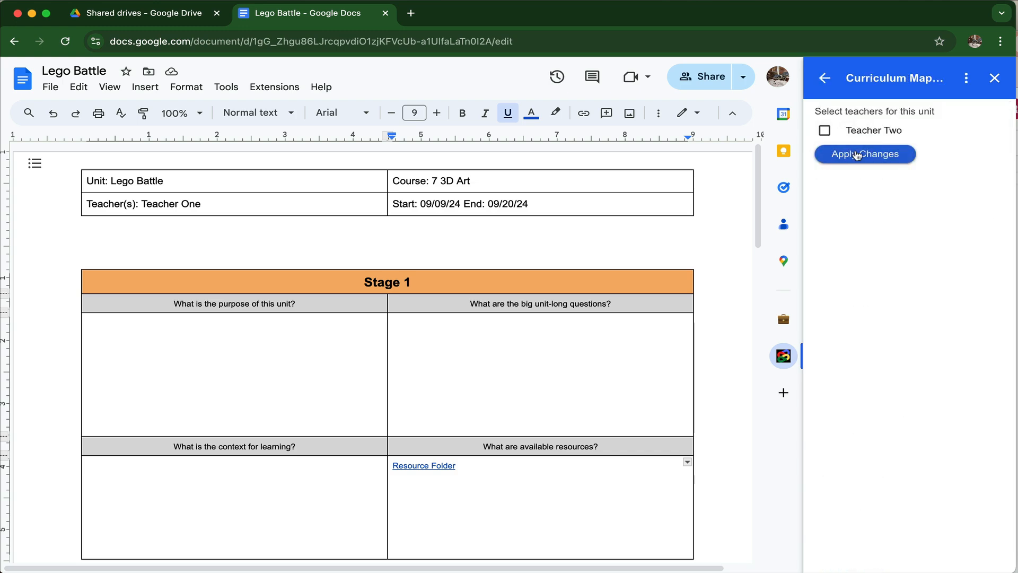
pyautogui.click(825, 82)
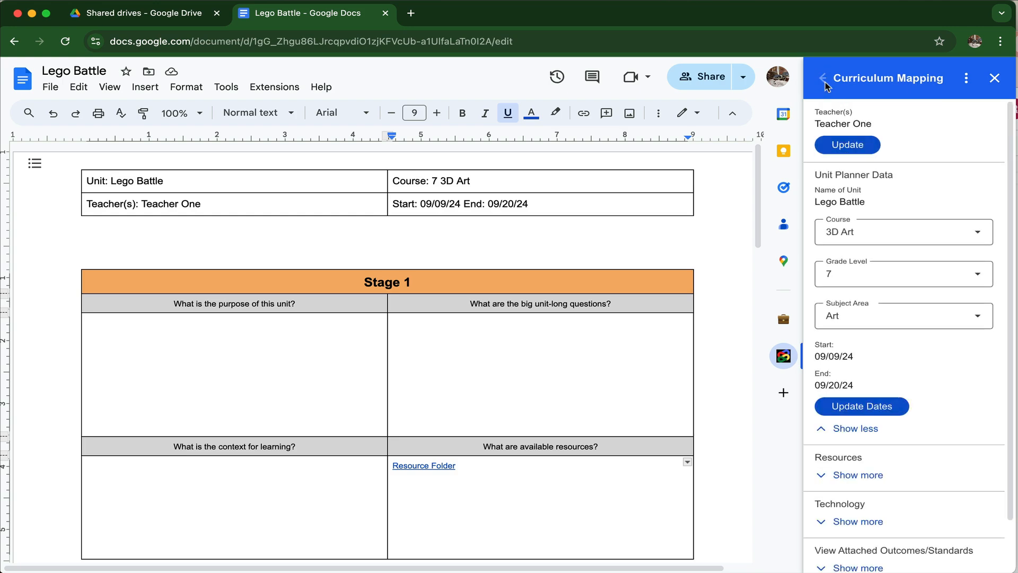
pyautogui.click(875, 410)
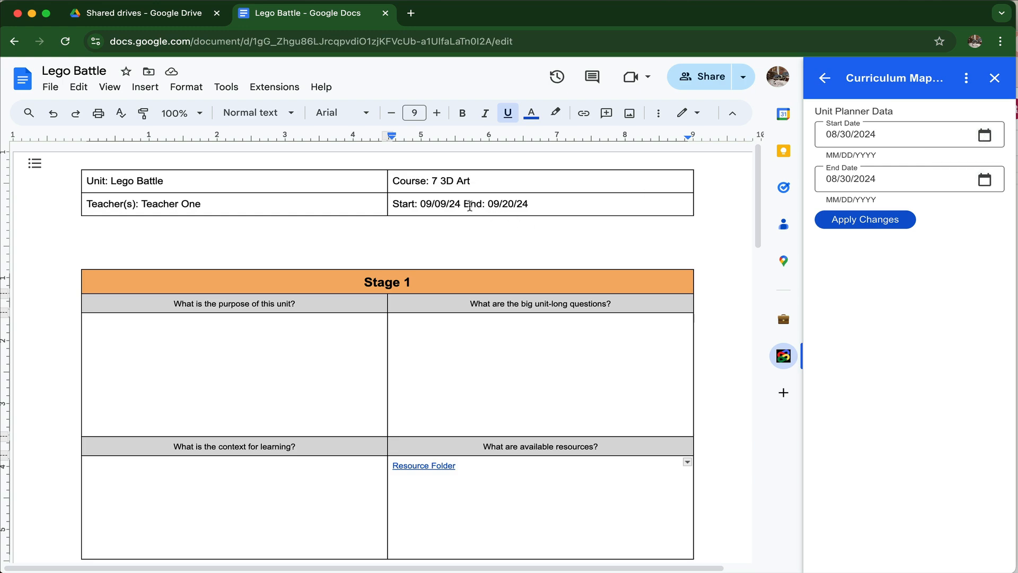
pyautogui.click(828, 80)
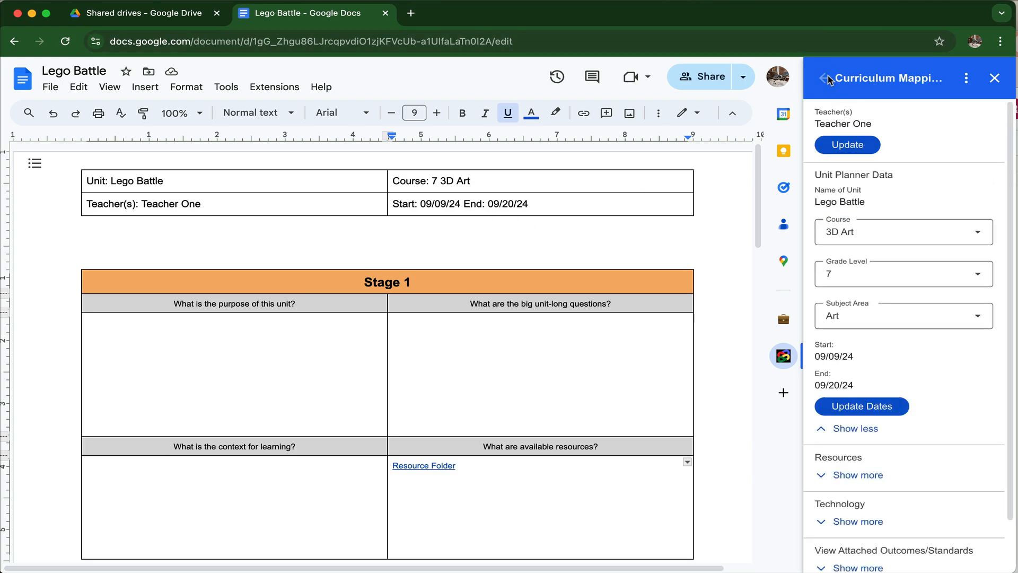
# Step: Look over the unit's resources options, including the field for copying a file to the resource folder, and collapse them
pyautogui.scroll(-3, 933, 411)
pyautogui.click(870, 418)
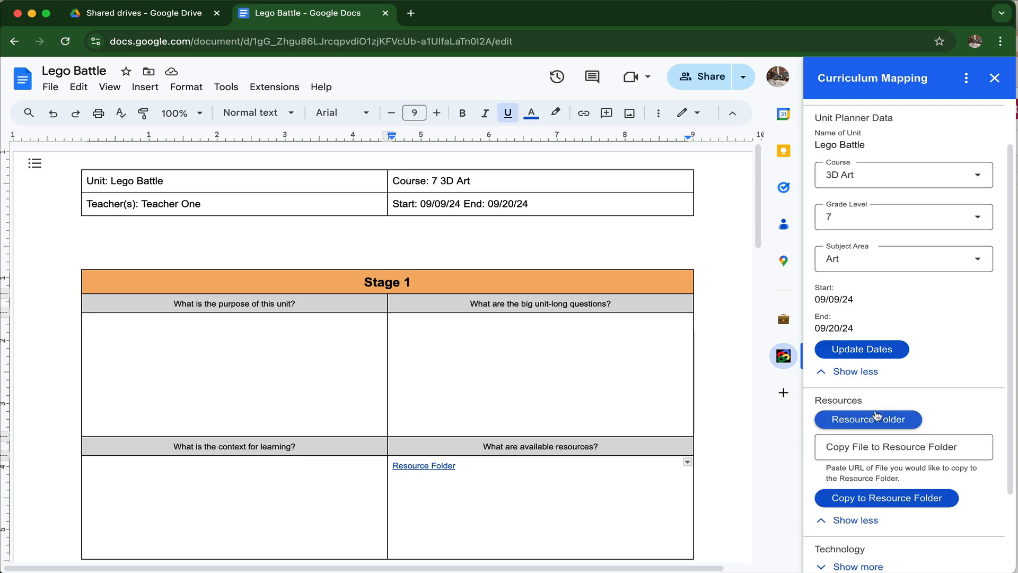
pyautogui.scroll(-1, 878, 420)
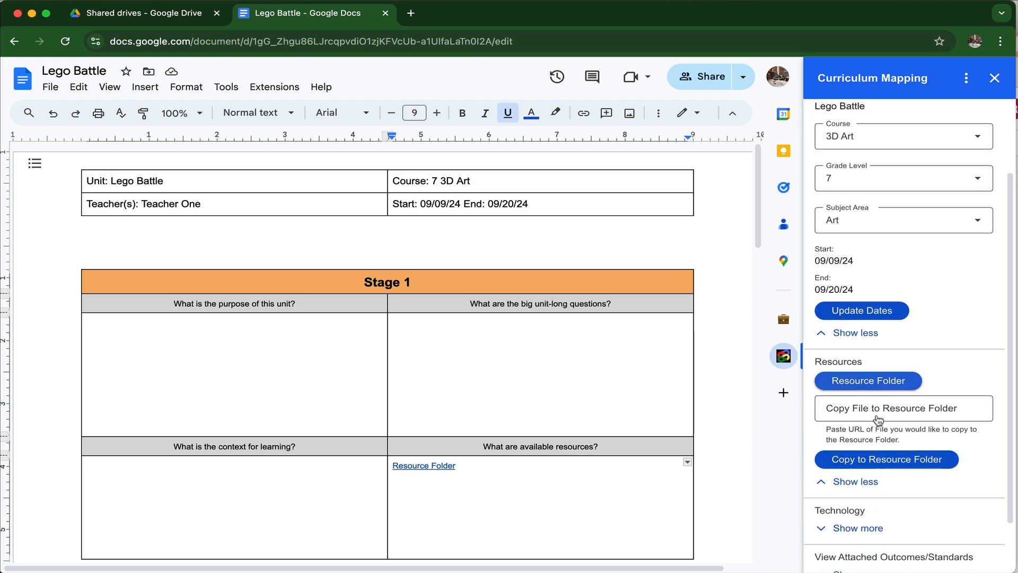
pyautogui.click(834, 406)
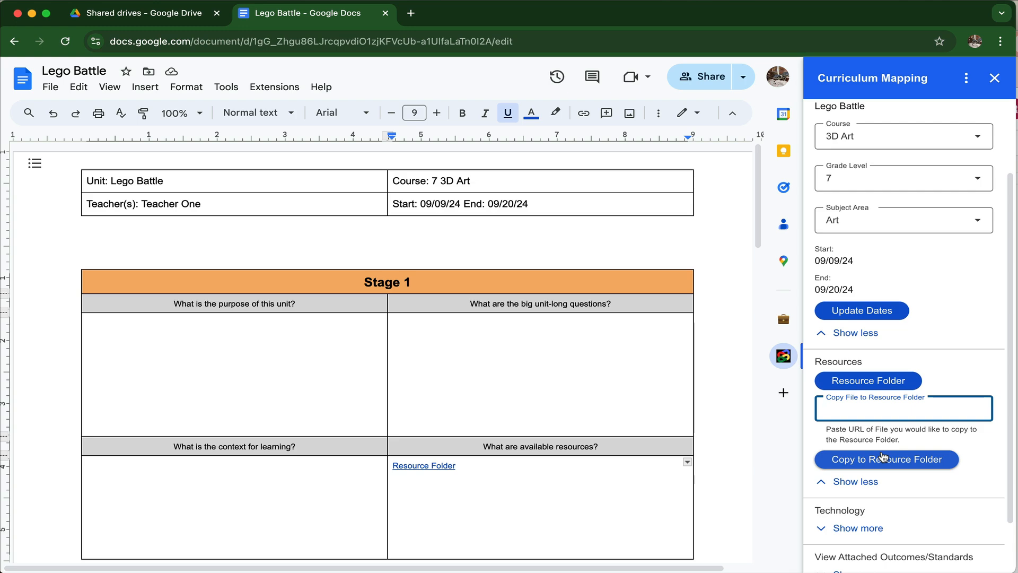
pyautogui.click(871, 480)
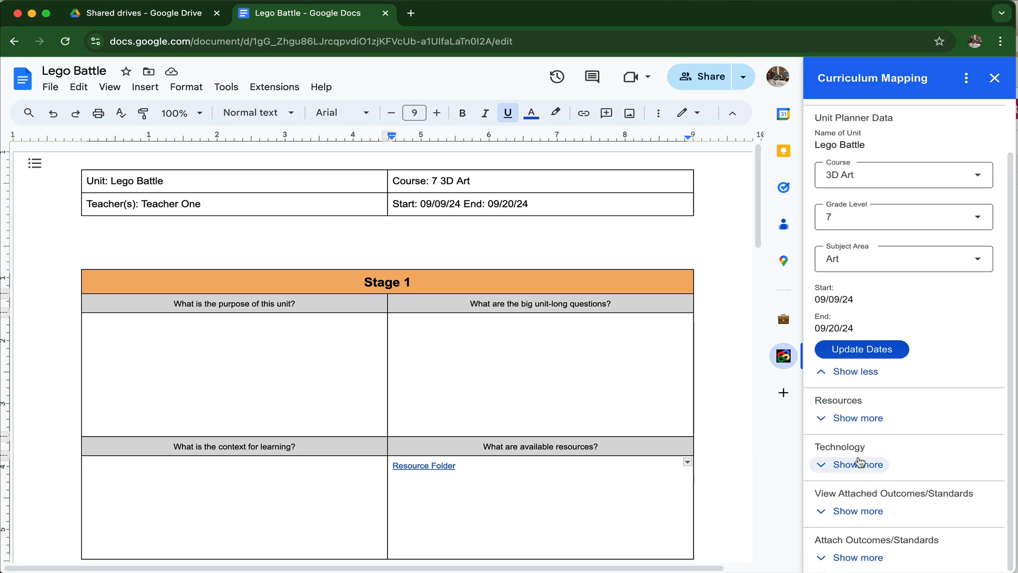
# Step: Set Canva and Google Slides as the technology tools used in the unit, apply the changes and check the tool list
pyautogui.click(859, 464)
pyautogui.scroll(-1, 859, 456)
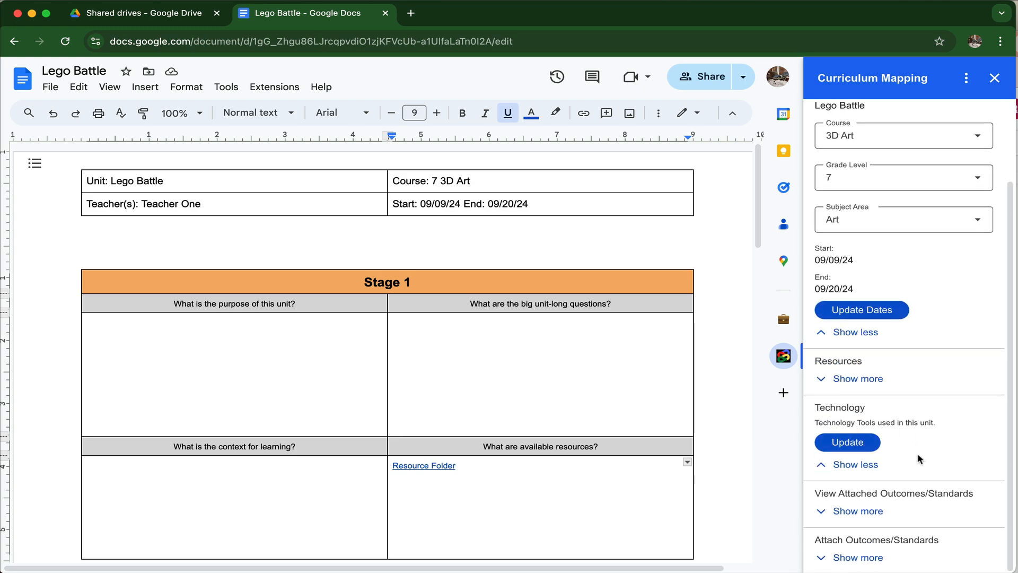
pyautogui.click(862, 443)
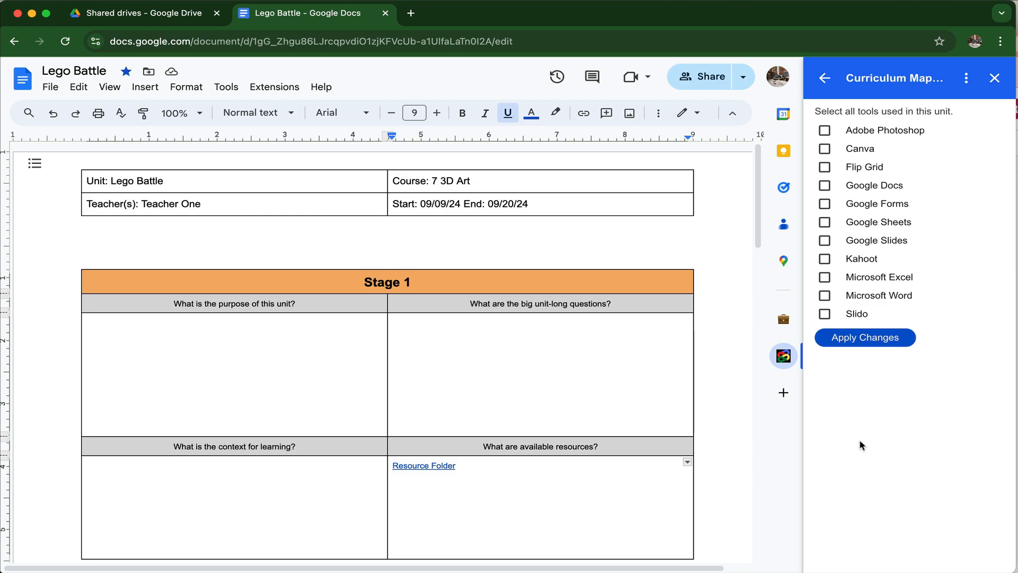
pyautogui.click(824, 150)
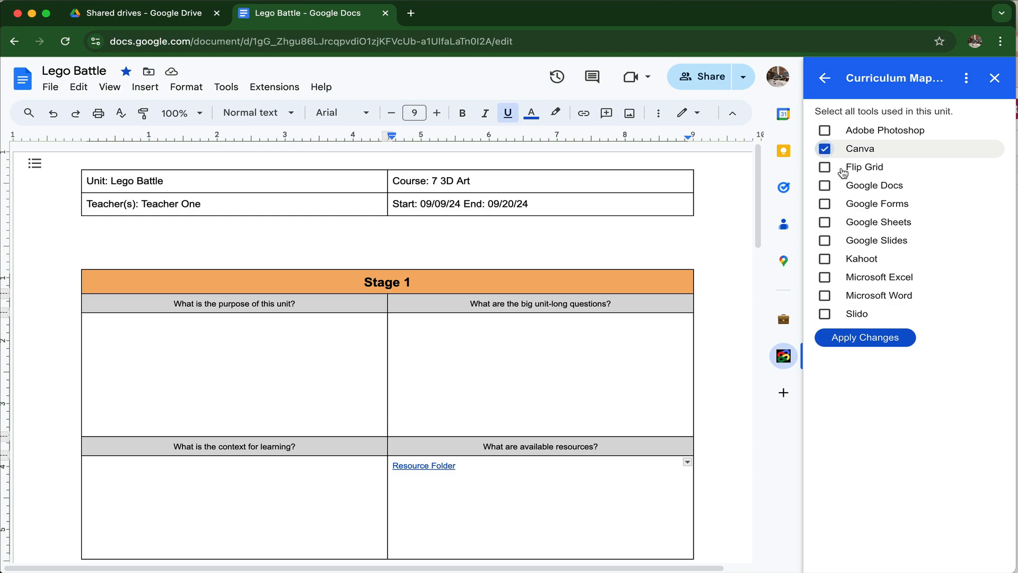
pyautogui.click(825, 242)
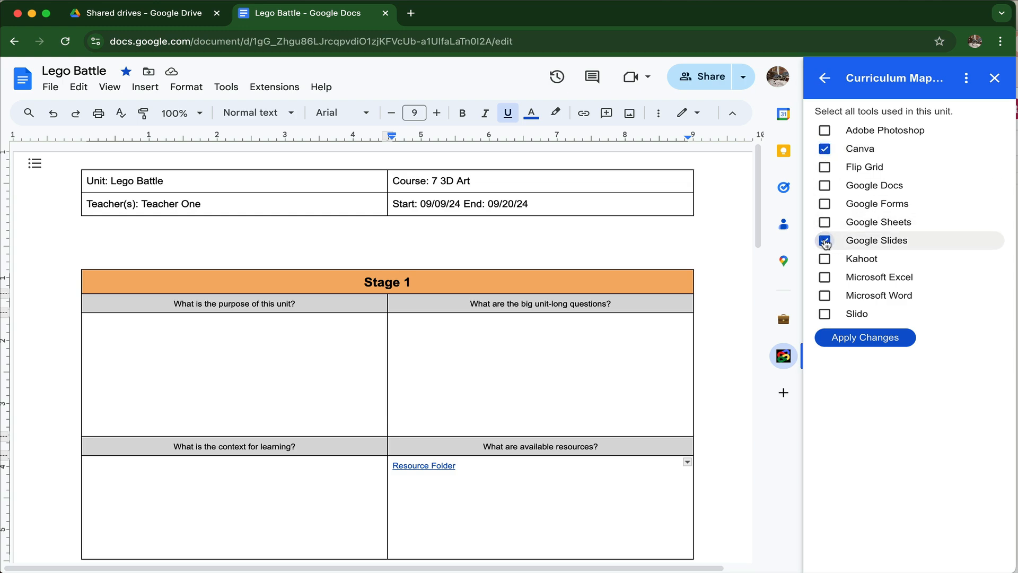
pyautogui.click(877, 339)
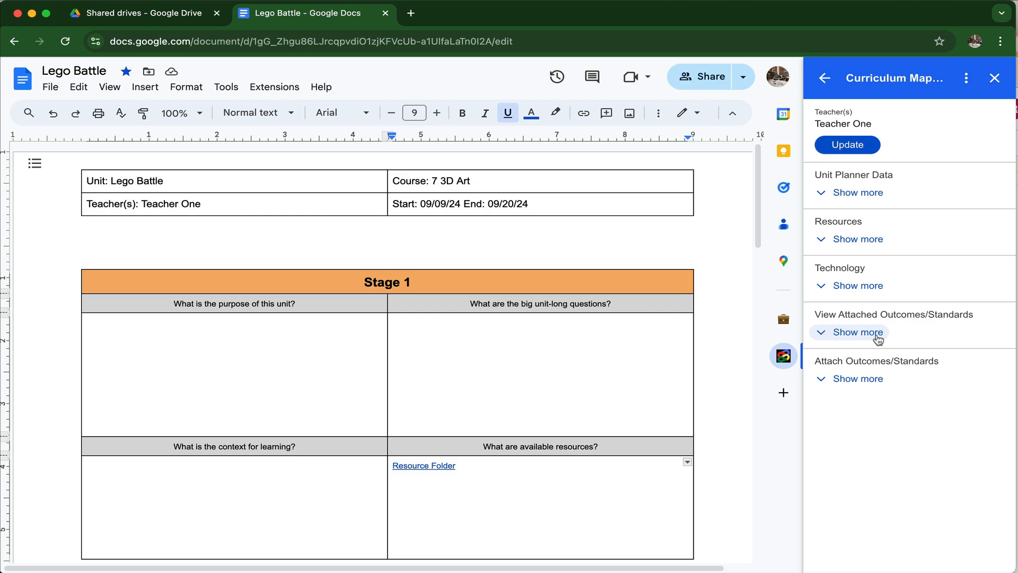
pyautogui.click(858, 288)
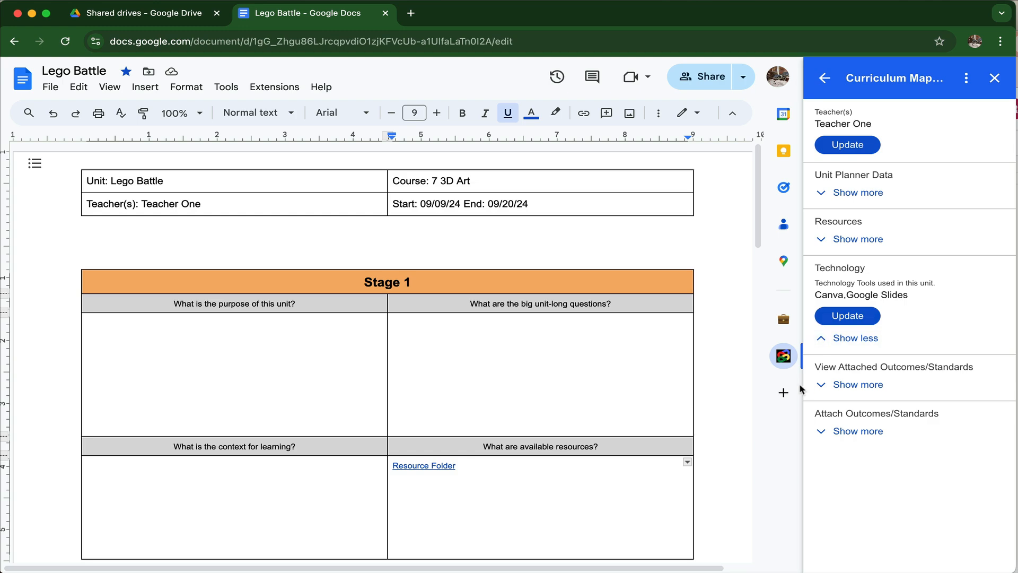
# Step: Place the text cursor in the Stage 3 cell under "Which specific skills will be developed during this unit?"
pyautogui.scroll(-8, 512, 502)
pyautogui.scroll(-4, 511, 502)
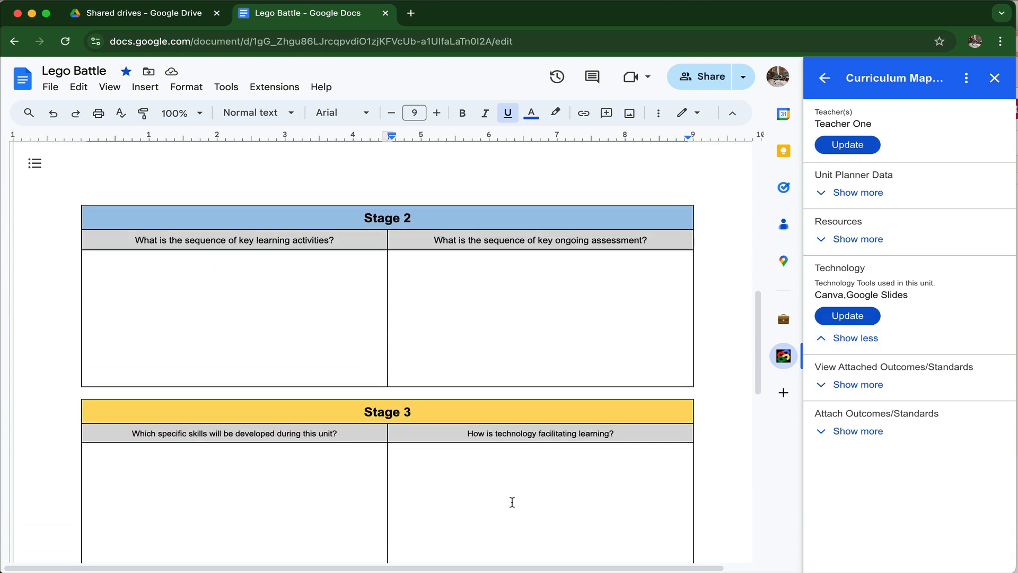
pyautogui.scroll(-2, 511, 501)
pyautogui.click(189, 389)
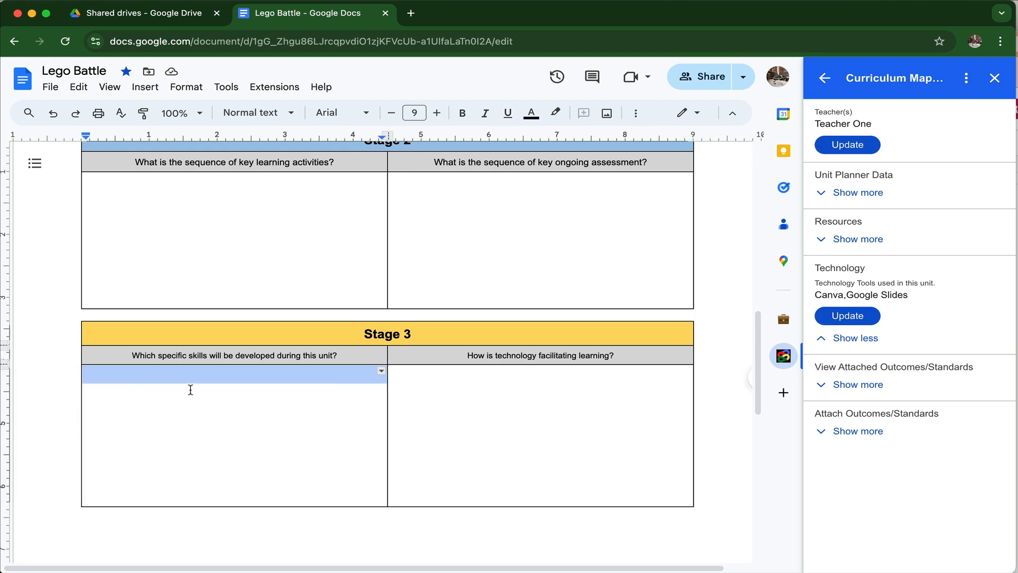
pyautogui.click(190, 389)
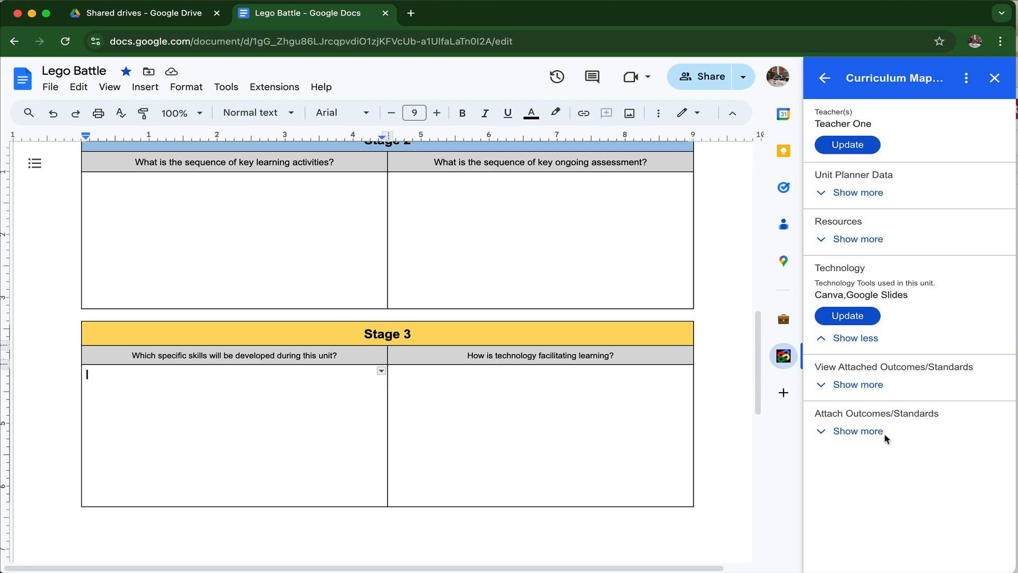
# Step: Select the ISTE Empowered Learner standards EL[1a], EL[1b] and EL[1c] for the unit
pyautogui.click(864, 431)
pyautogui.scroll(-2, 877, 445)
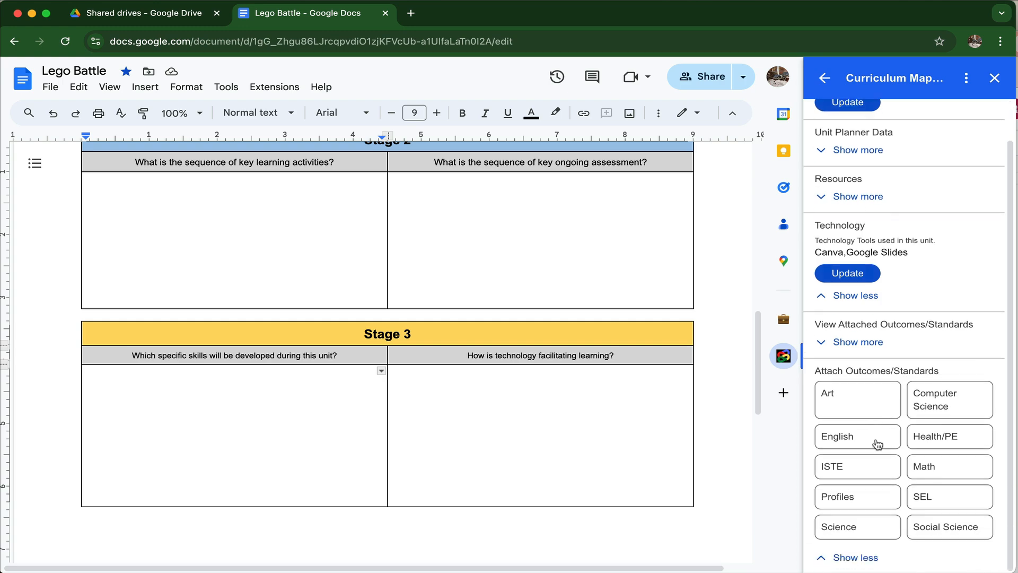
pyautogui.click(850, 471)
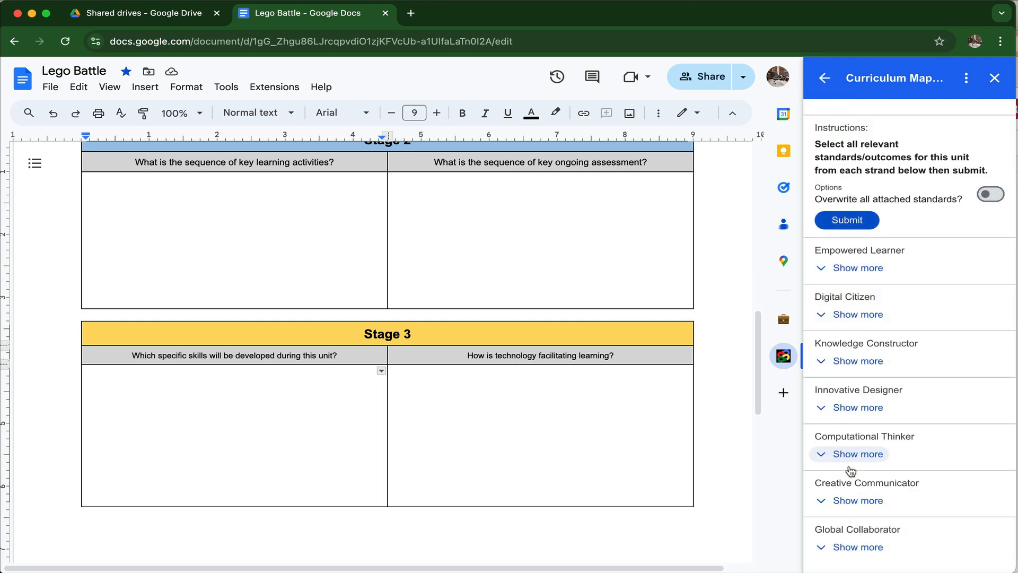
pyautogui.click(861, 268)
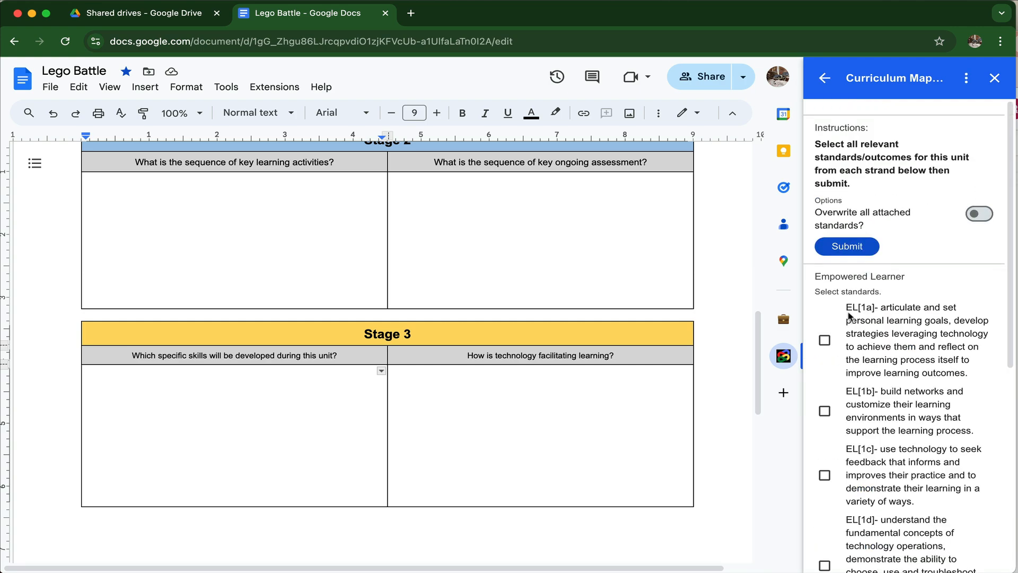
pyautogui.click(825, 341)
pyautogui.click(825, 411)
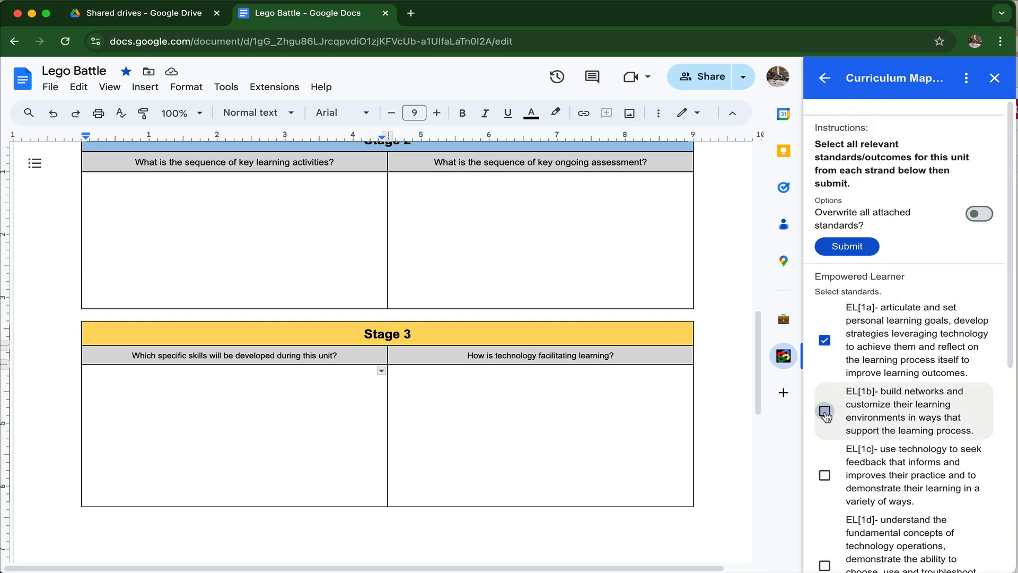
pyautogui.click(824, 475)
pyautogui.scroll(-1, 827, 478)
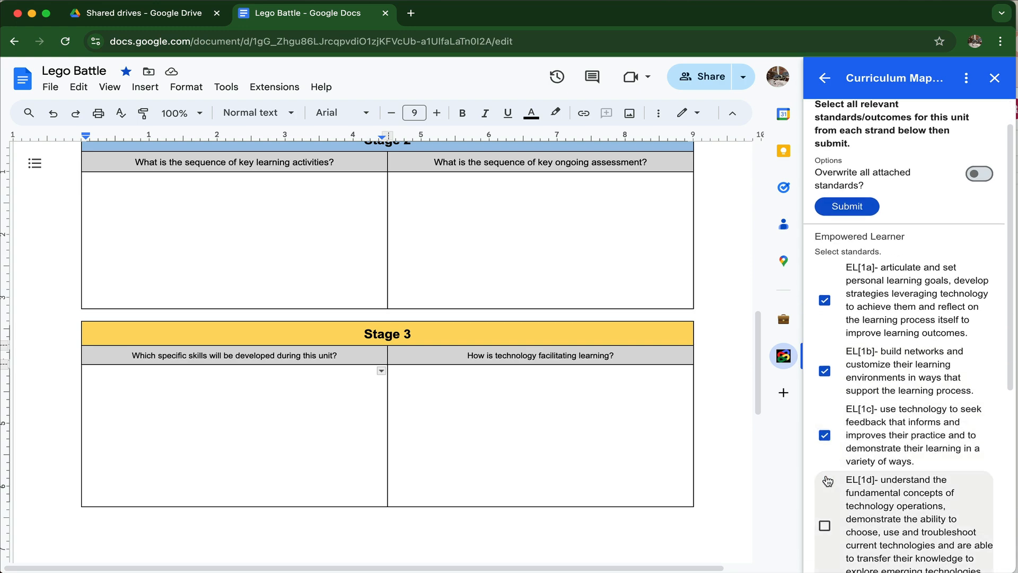
# Step: Submit the selected standards to the Stage 3 skills cell and review the unit's attached outcomes and standards
pyautogui.tripleClick(110, 387)
pyautogui.click(110, 387)
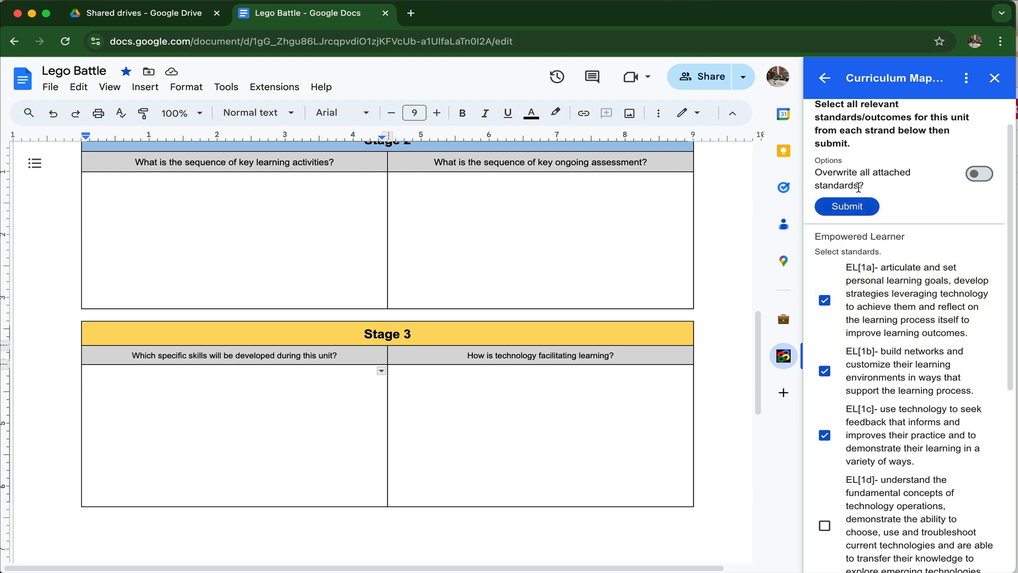
pyautogui.click(854, 207)
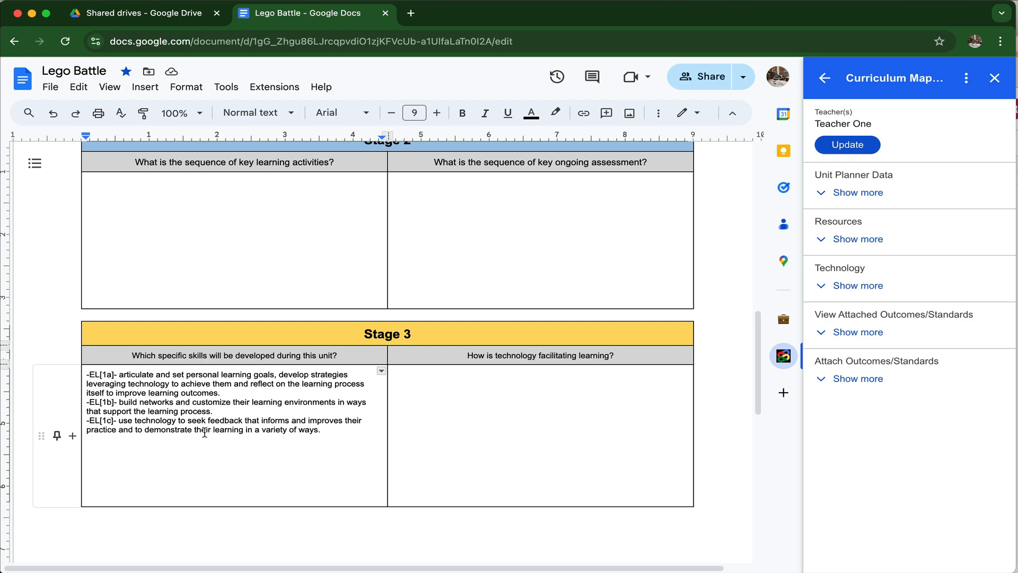
pyautogui.click(857, 332)
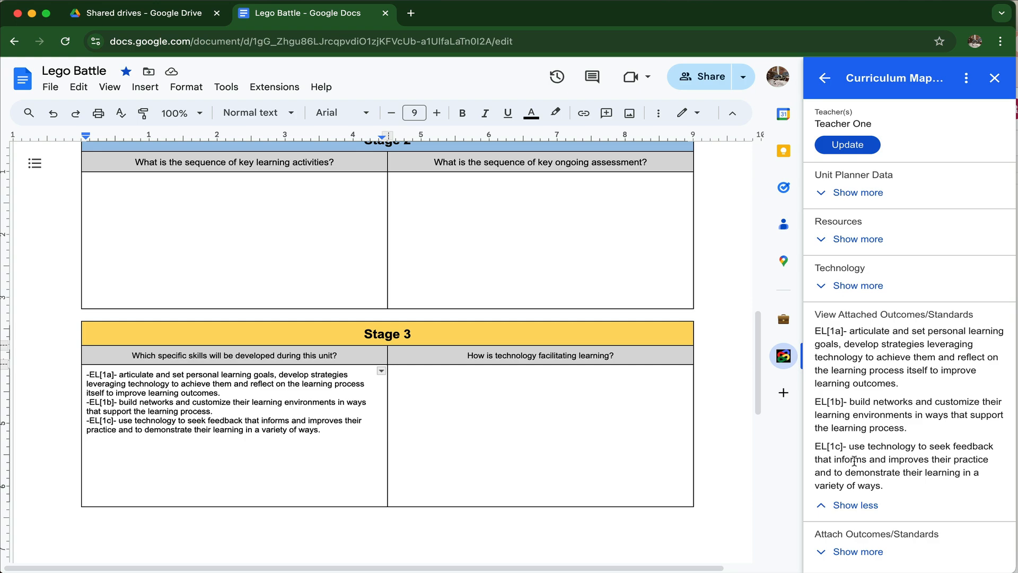
pyautogui.click(858, 504)
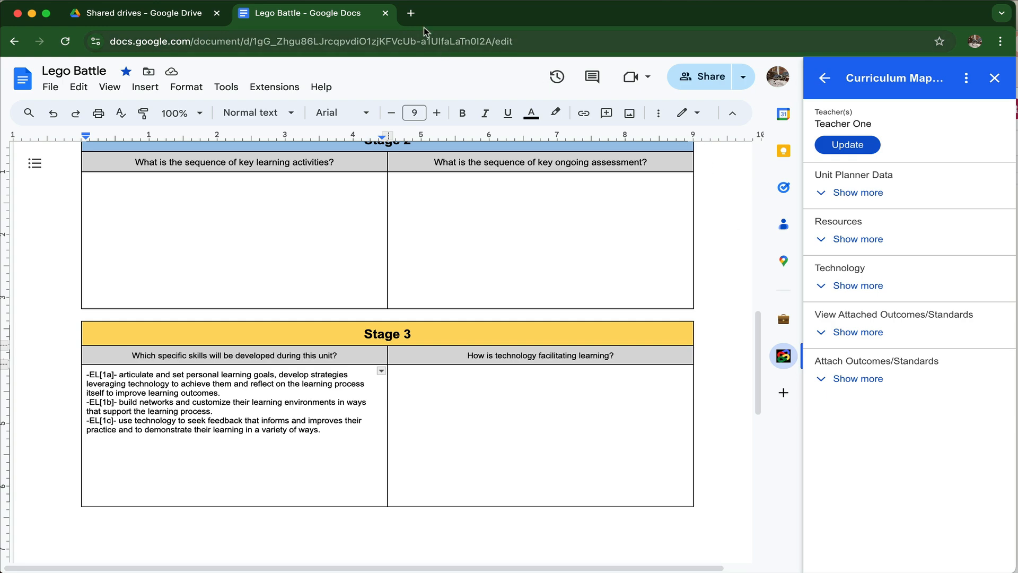
# Step: Open Google Calendar in a new browser tab and launch its Curriculum Mapping add-on
pyautogui.click(411, 13)
pyautogui.write('calendar')
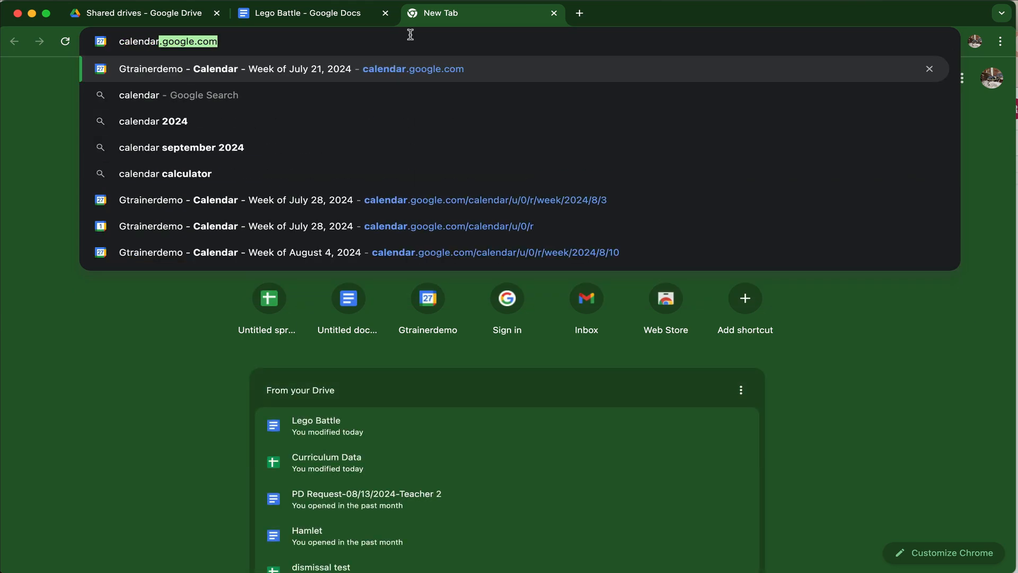
pyautogui.press('Return')
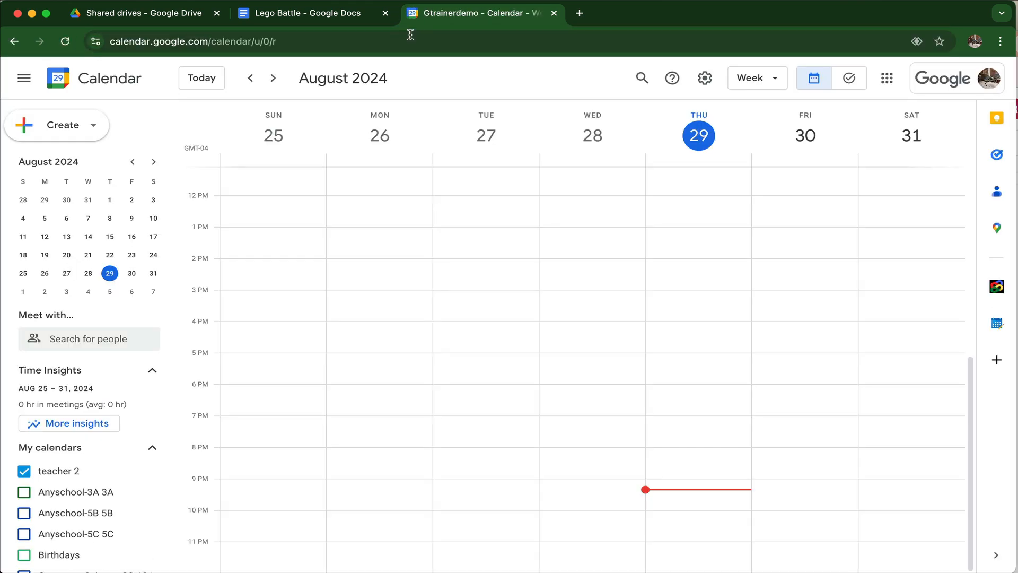
pyautogui.click(997, 286)
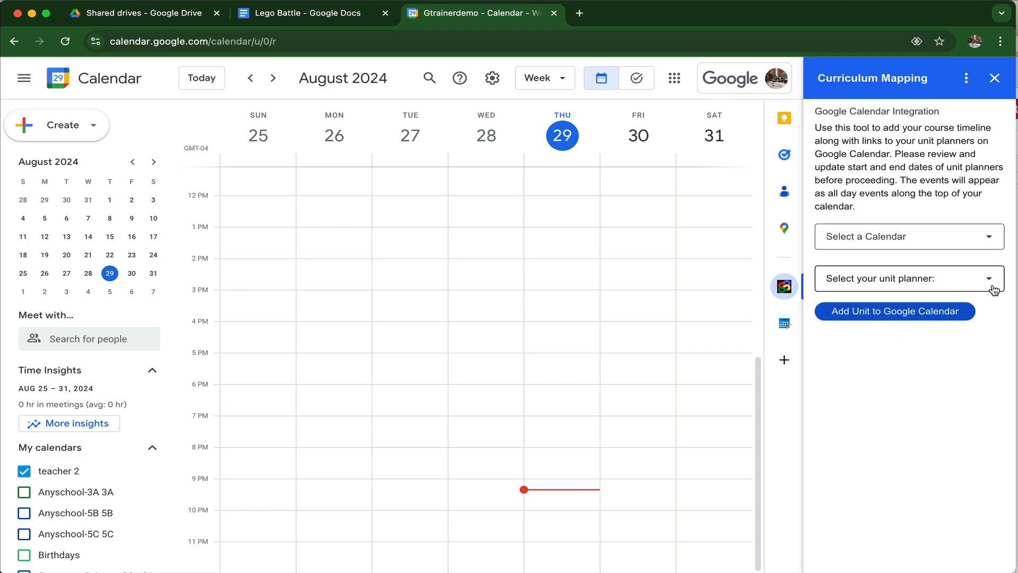
# Step: Choose the teacher's own calendar in the Curriculum Mapping add-on and search the unit planner list for Lego Battle
pyautogui.click(990, 240)
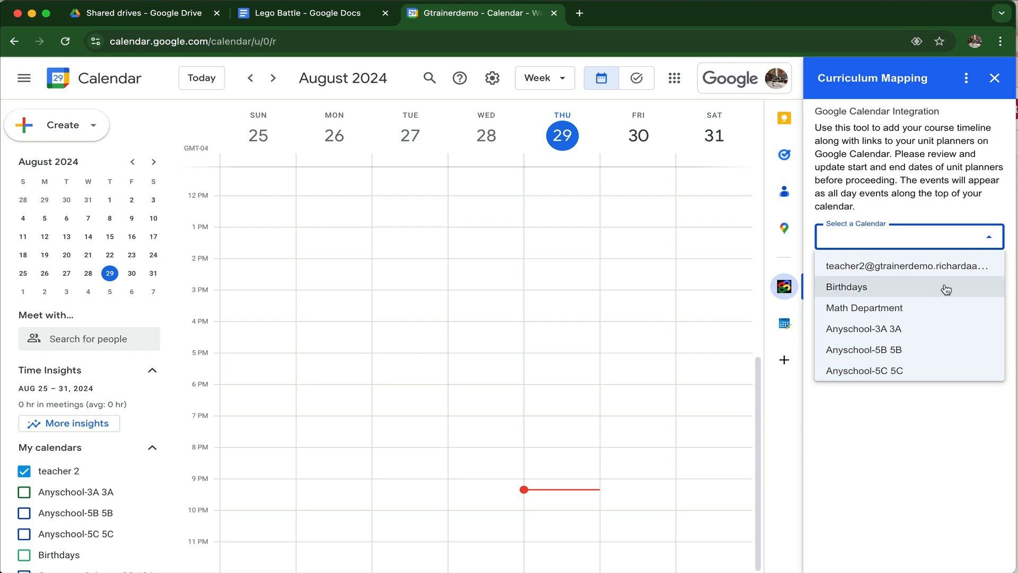
pyautogui.click(881, 267)
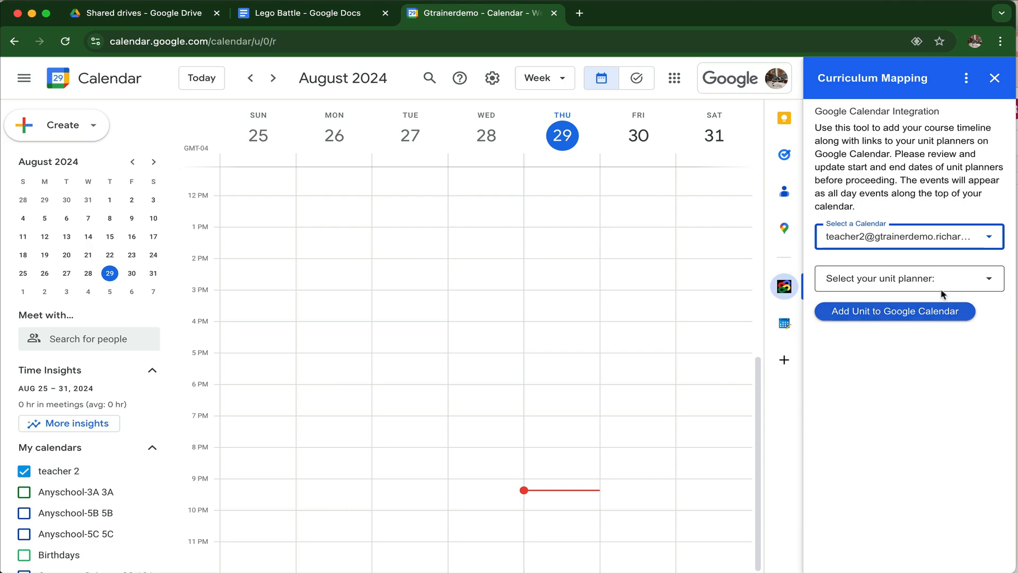
pyautogui.click(989, 281)
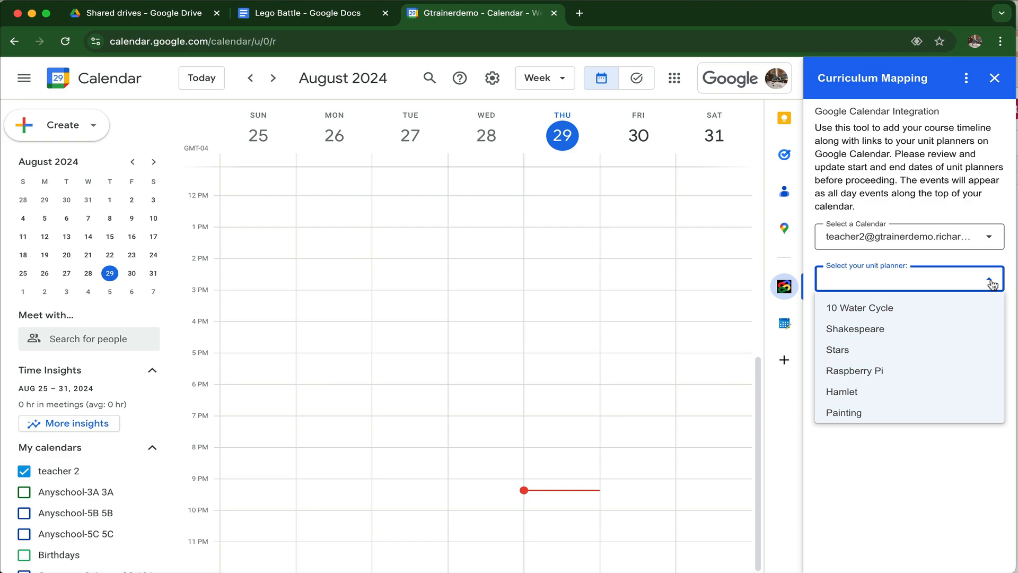
pyautogui.scroll(-5, 947, 357)
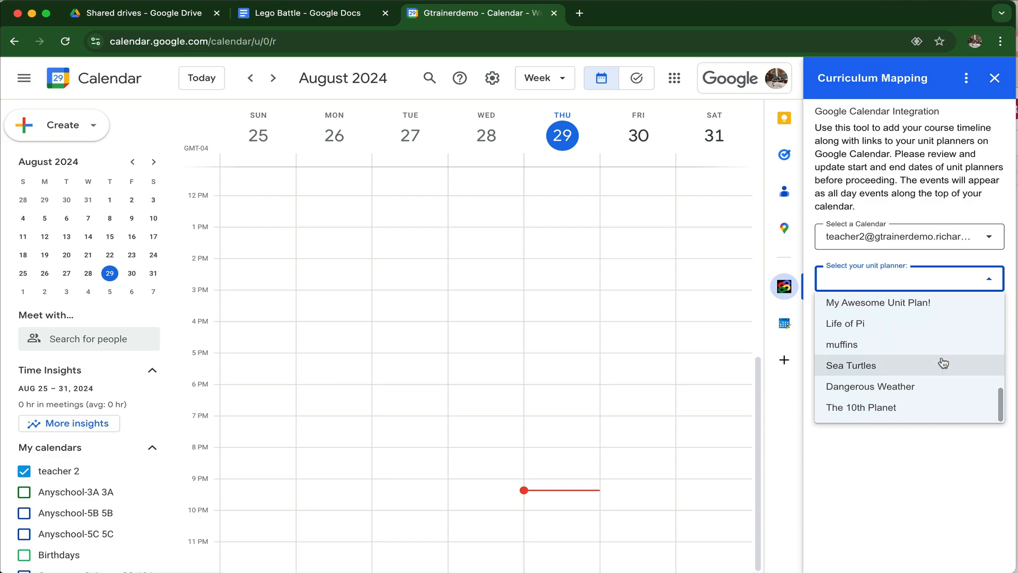
pyautogui.scroll(3, 944, 362)
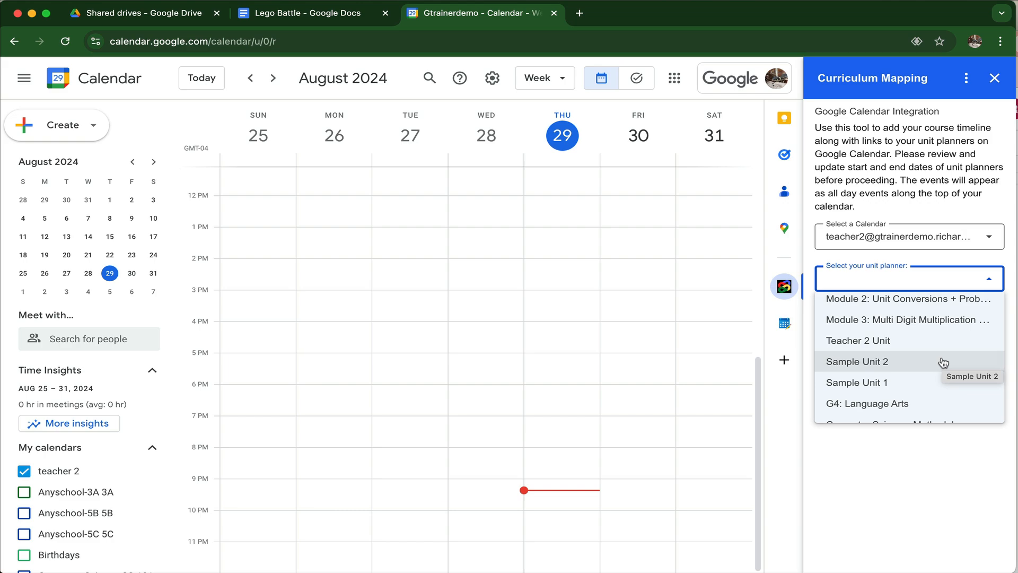
pyautogui.scroll(-3, 941, 361)
pyautogui.scroll(5, 938, 339)
pyautogui.click(989, 236)
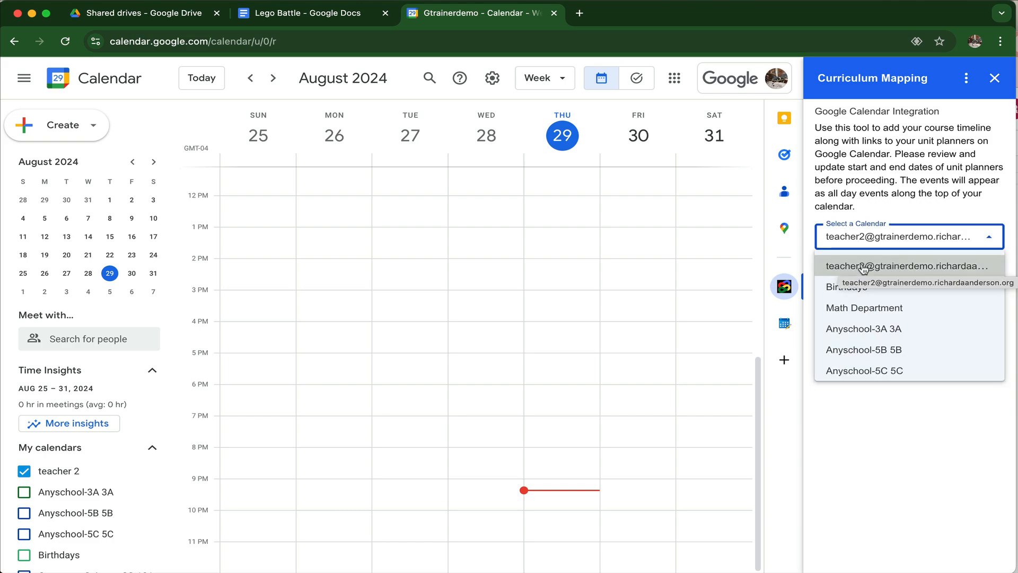
pyautogui.click(884, 496)
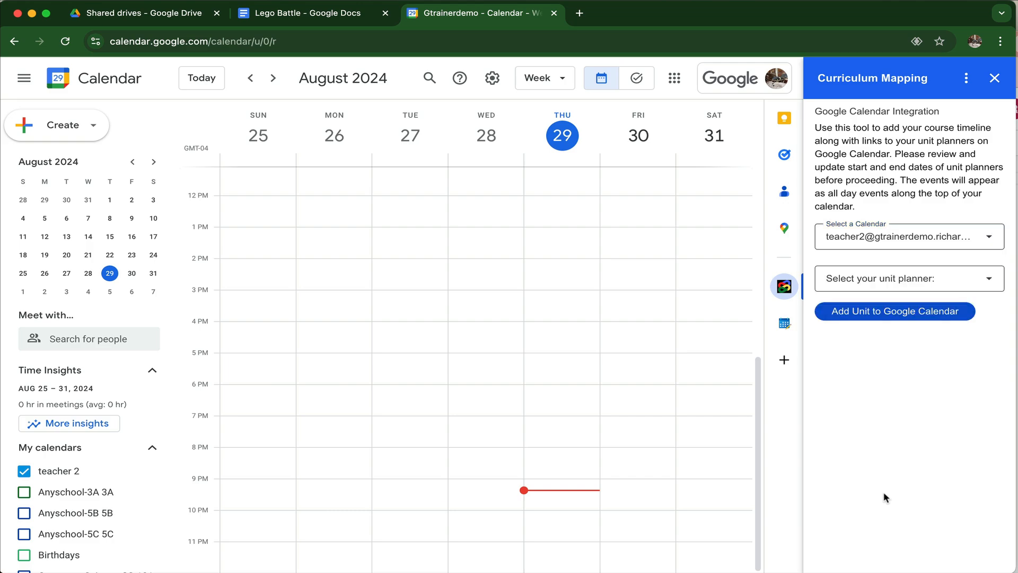
# Step: Switch to the Lego Battle document, assign Teacher Two to the unit, and check the teacher in the header table
pyautogui.click(302, 19)
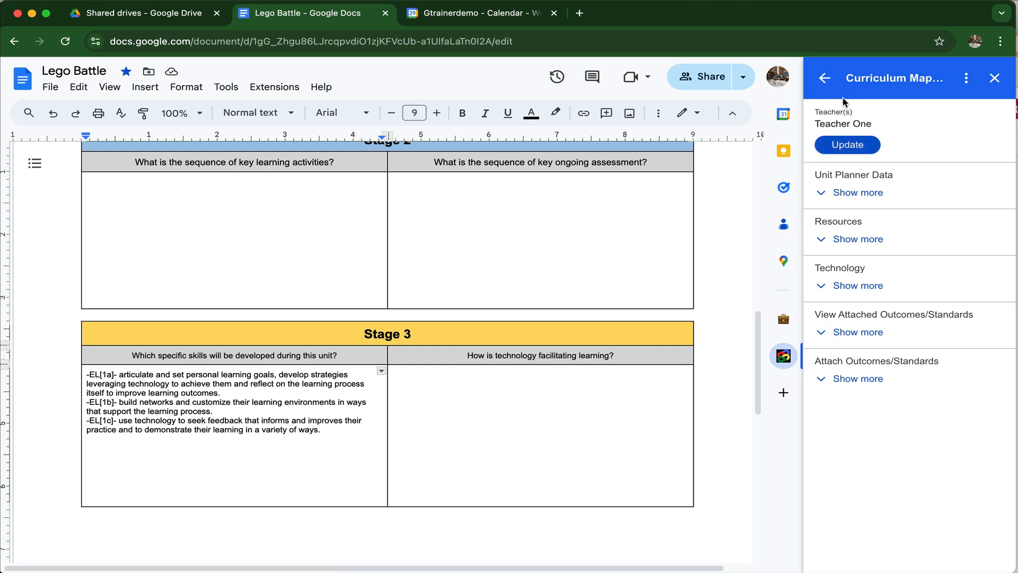
pyautogui.click(865, 154)
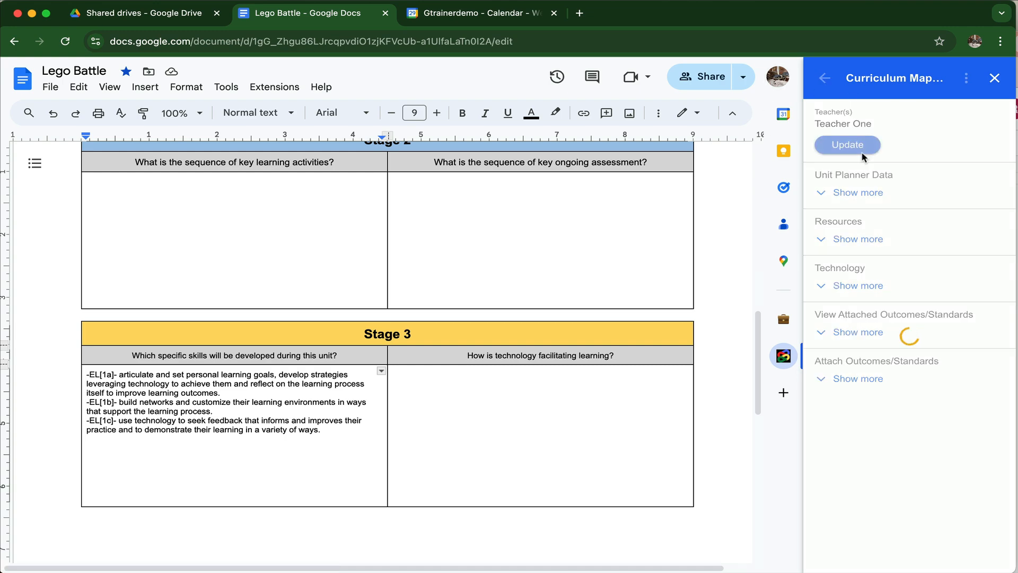
pyautogui.click(825, 131)
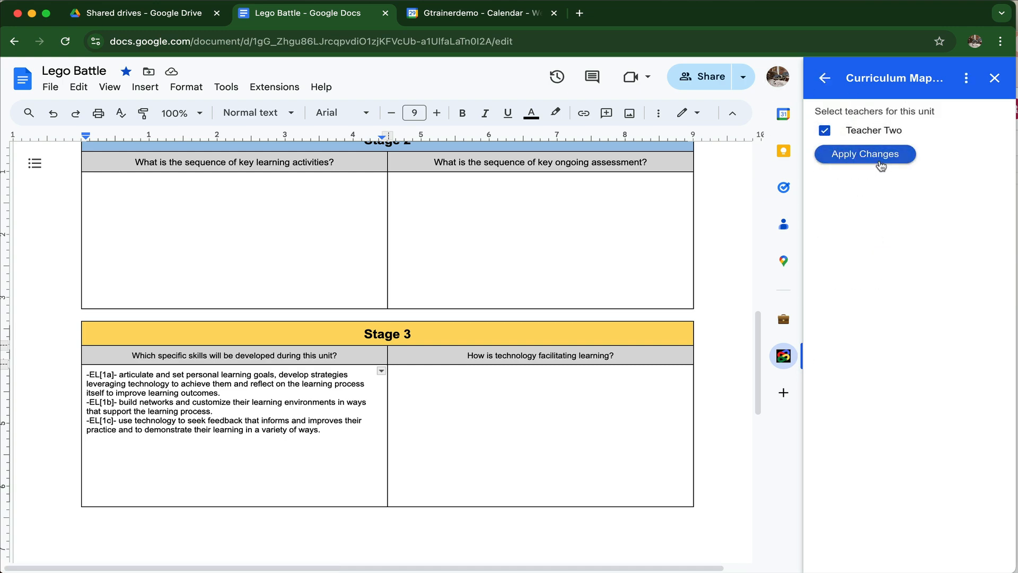
pyautogui.click(855, 154)
pyautogui.scroll(15, 623, 343)
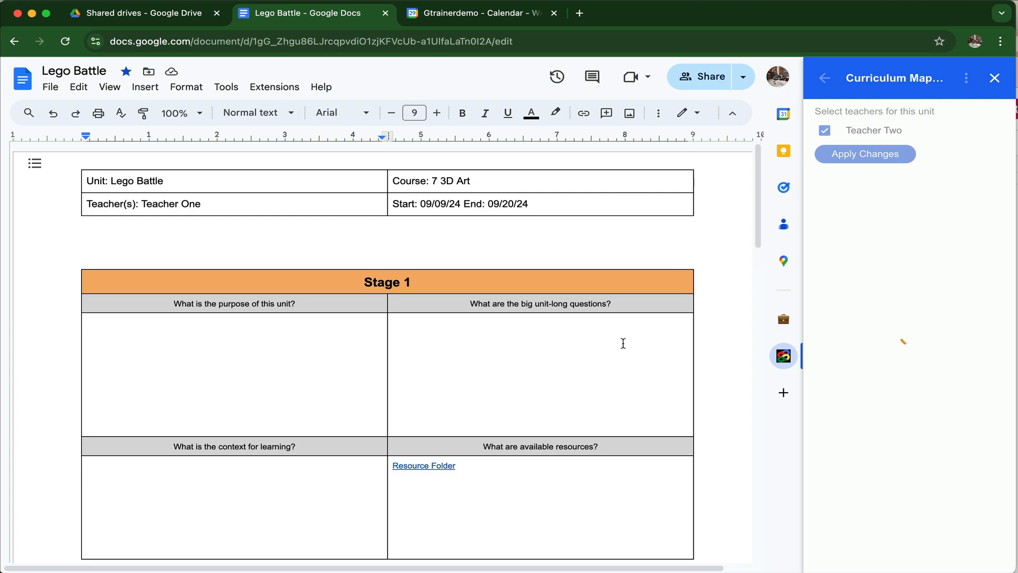
pyautogui.scroll(10, 623, 343)
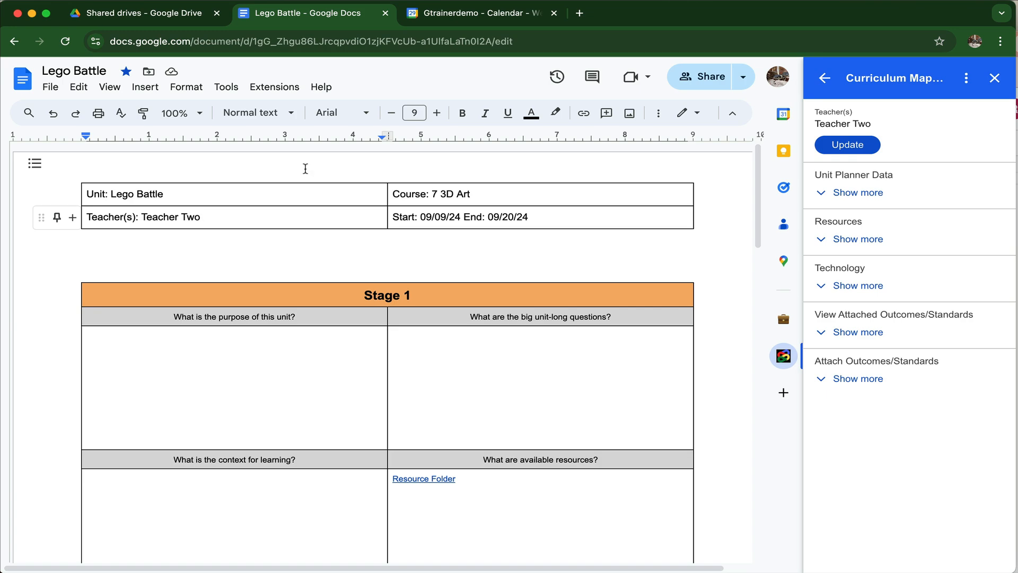
# Step: Return to Google Calendar, refresh the Curriculum Mapping add-on, and select the teacher's own calendar
pyautogui.click(468, 14)
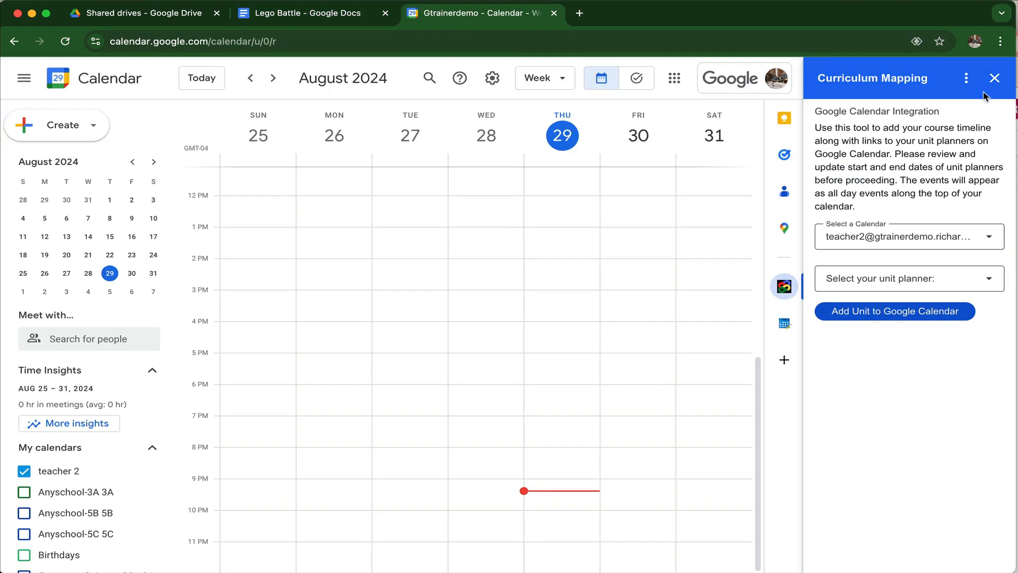
pyautogui.click(966, 78)
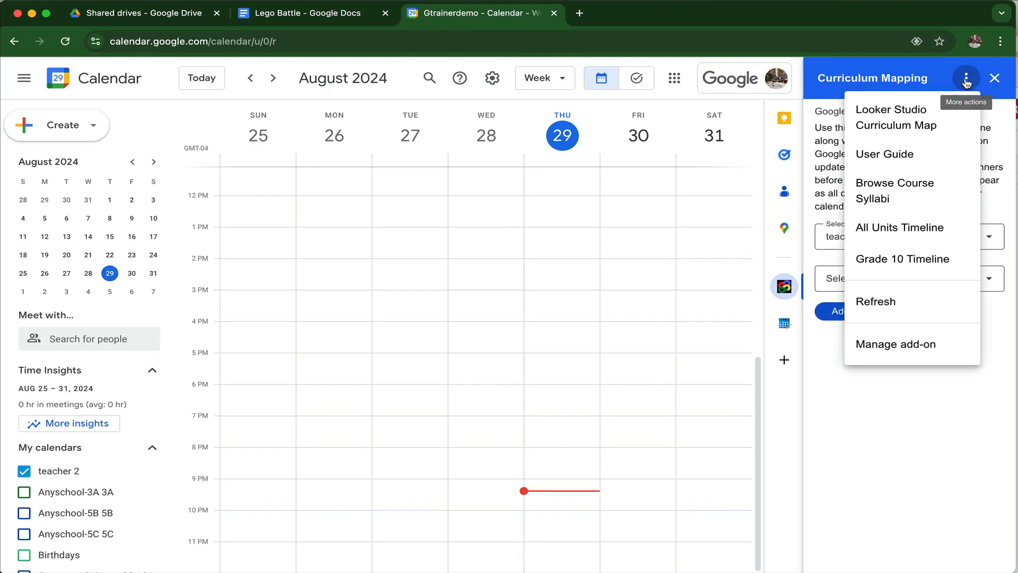
pyautogui.click(881, 303)
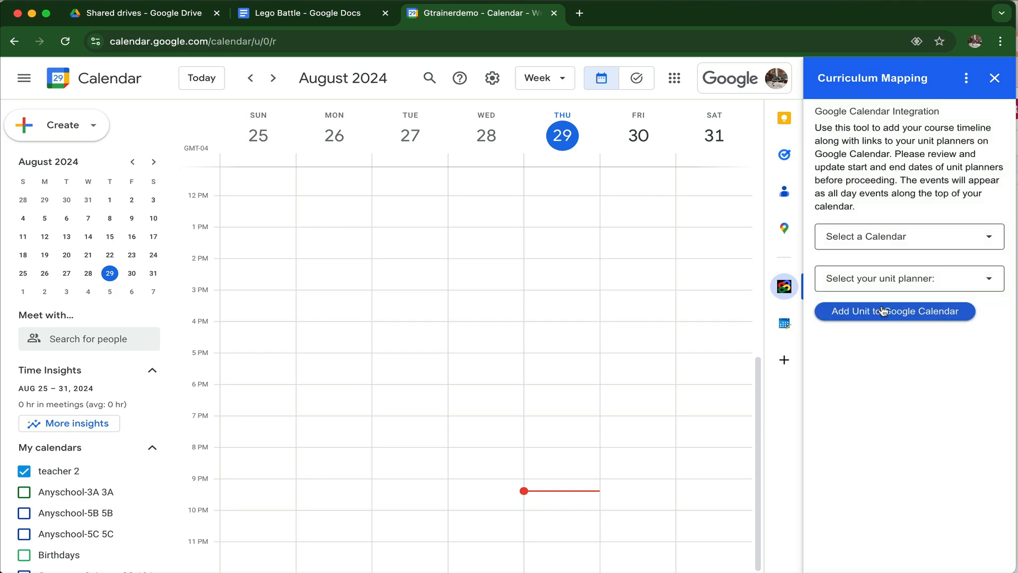
pyautogui.click(988, 238)
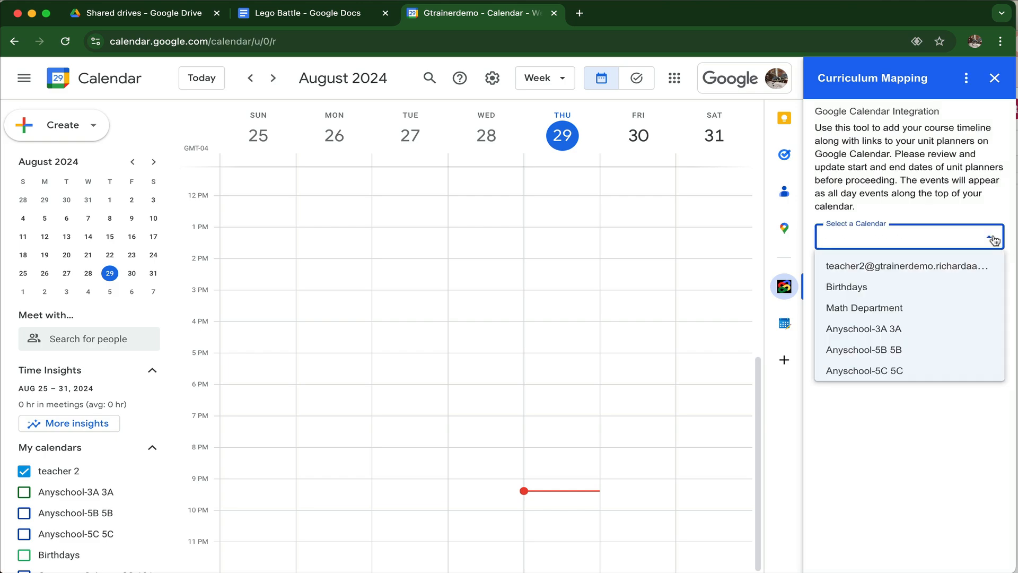
pyautogui.click(928, 270)
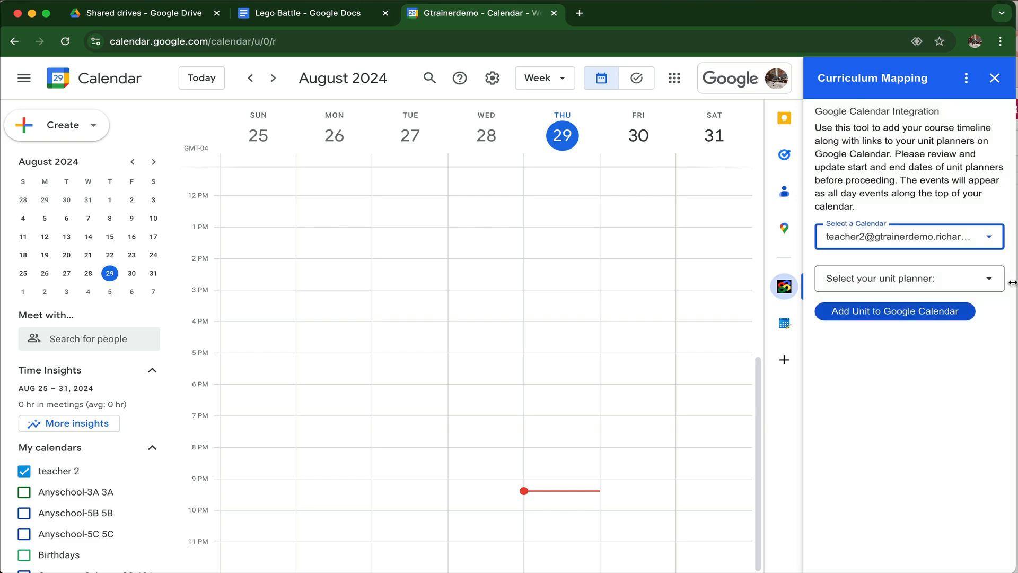
# Step: Select the Lego Battle unit planner and add the unit to Google Calendar
pyautogui.click(988, 278)
pyautogui.scroll(-10, 913, 363)
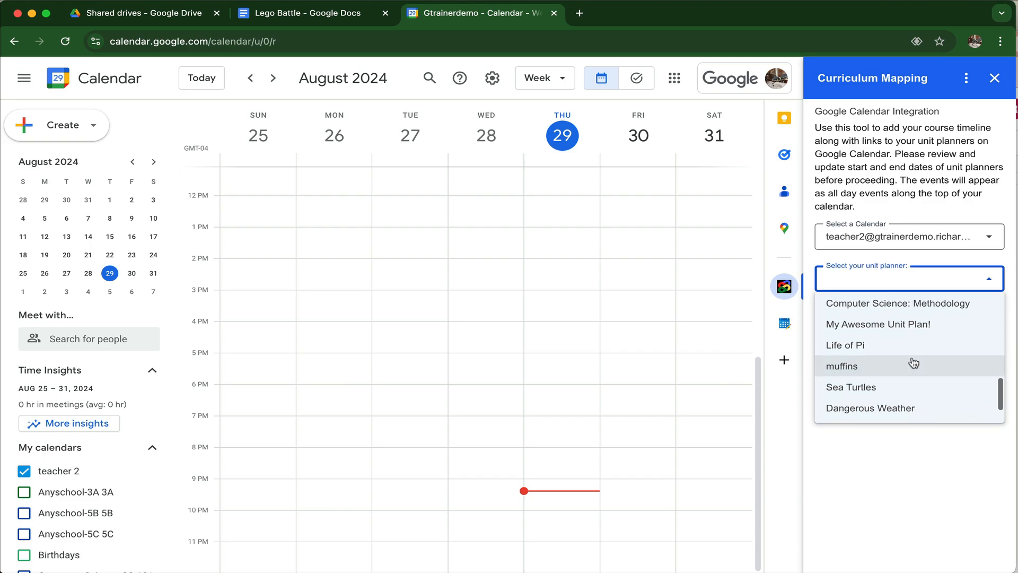
pyautogui.scroll(-2, 912, 362)
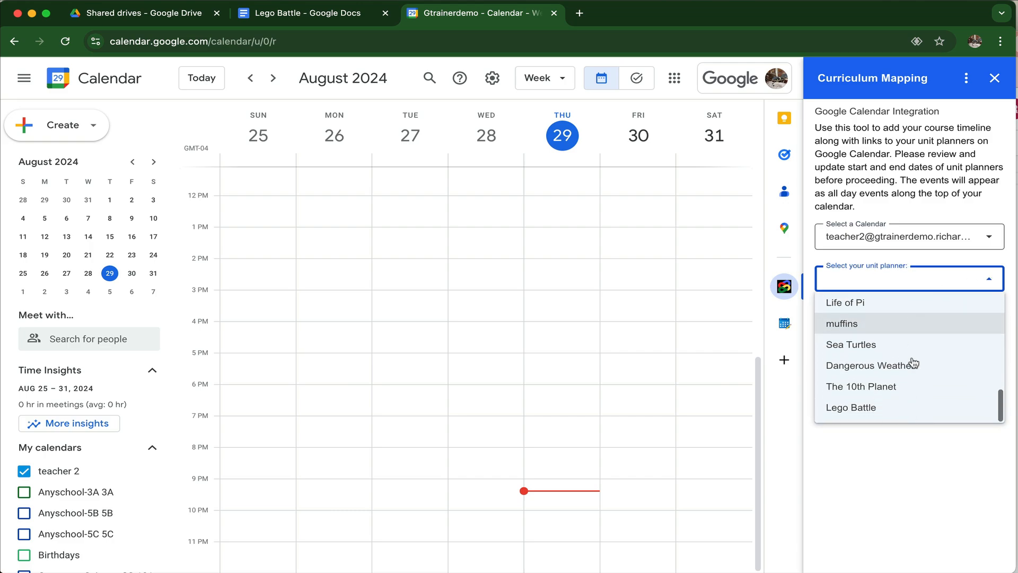
pyautogui.click(866, 408)
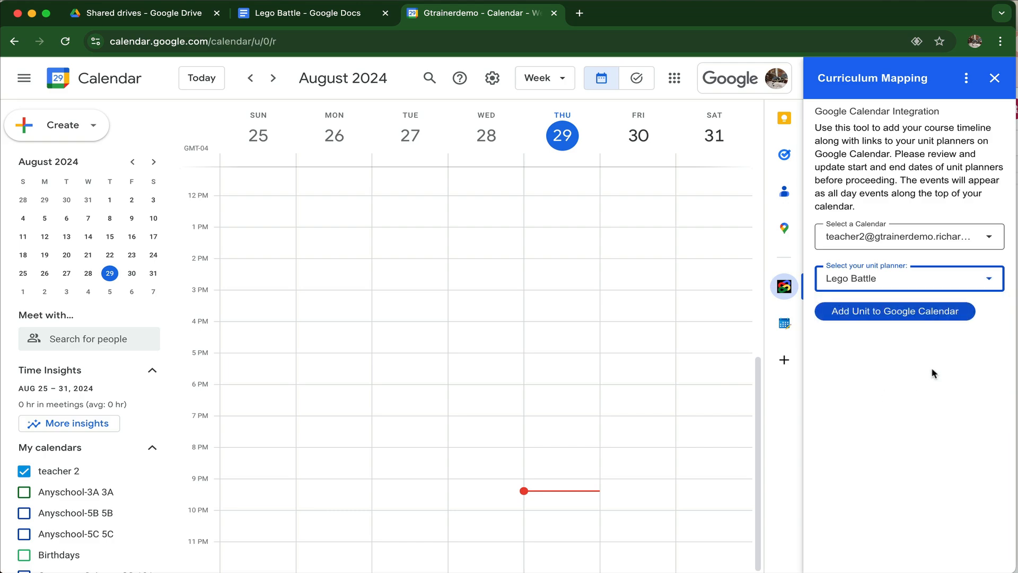
pyautogui.click(897, 317)
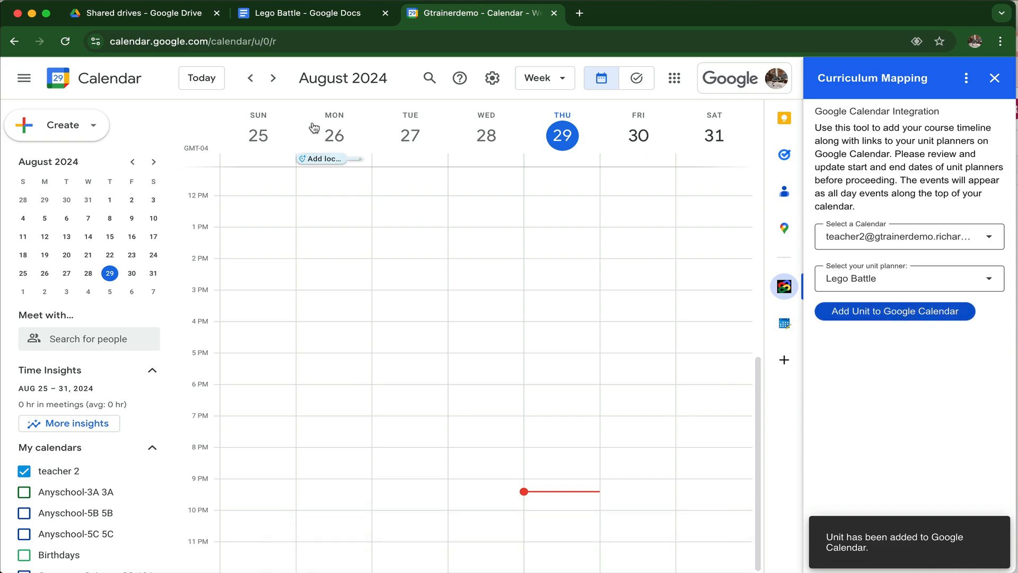
# Step: Go to the week of September 8–14, 2024, check the Lego Battle event and its linked planner, and close the add-on
pyautogui.click(273, 78)
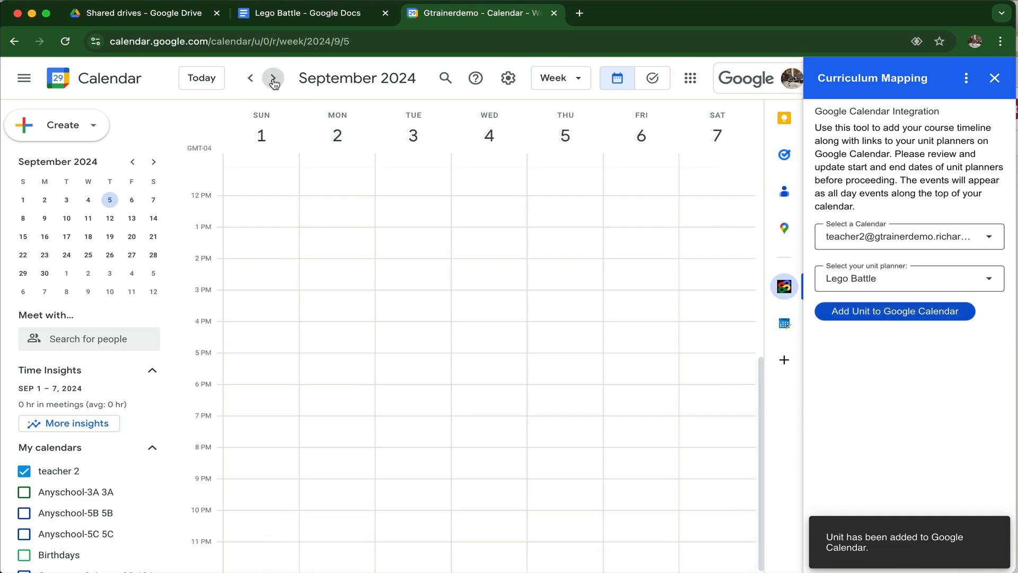
pyautogui.click(273, 79)
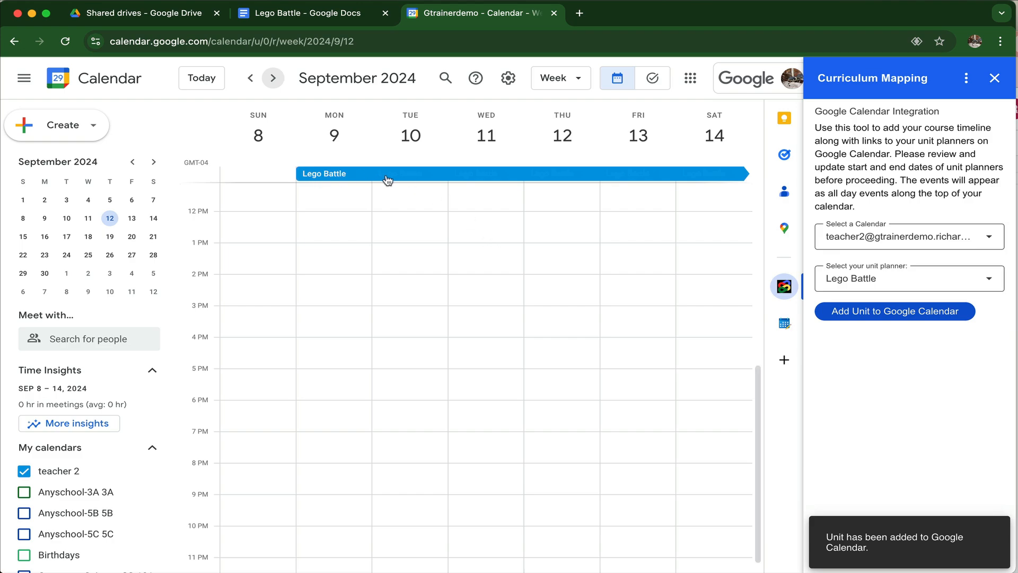
pyautogui.click(422, 179)
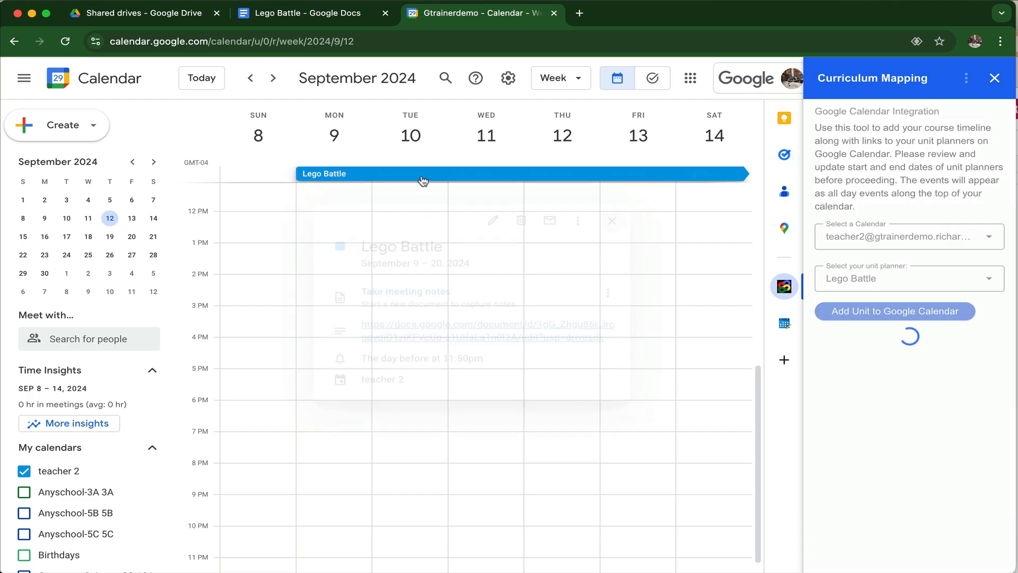
pyautogui.click(422, 312)
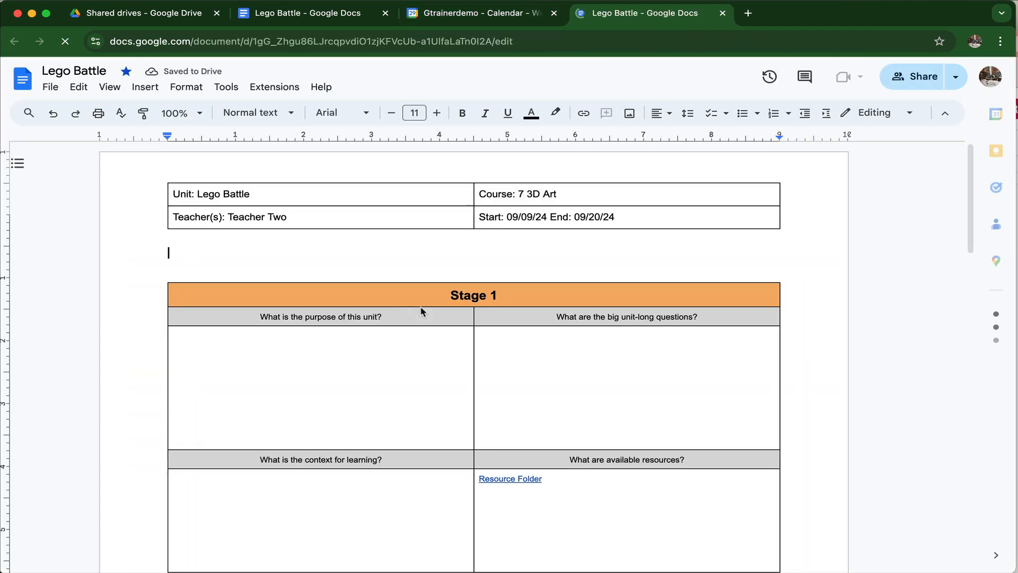
pyautogui.click(722, 13)
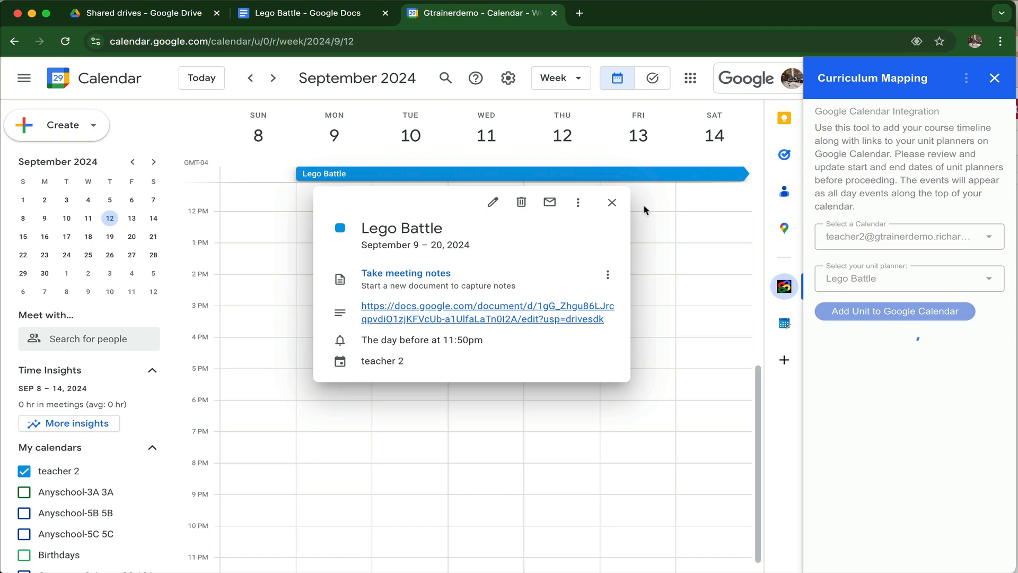
pyautogui.click(612, 204)
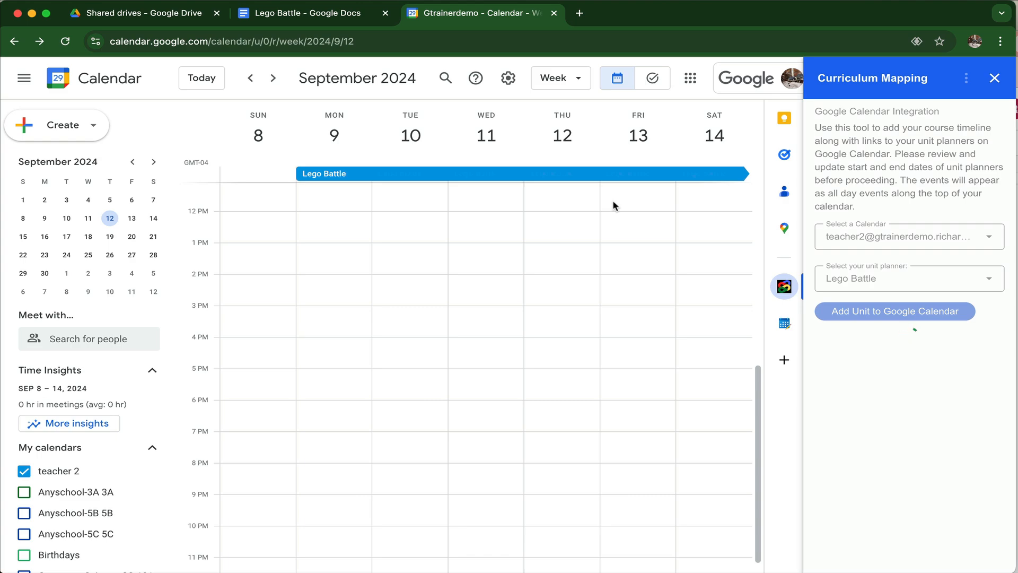
pyautogui.click(995, 80)
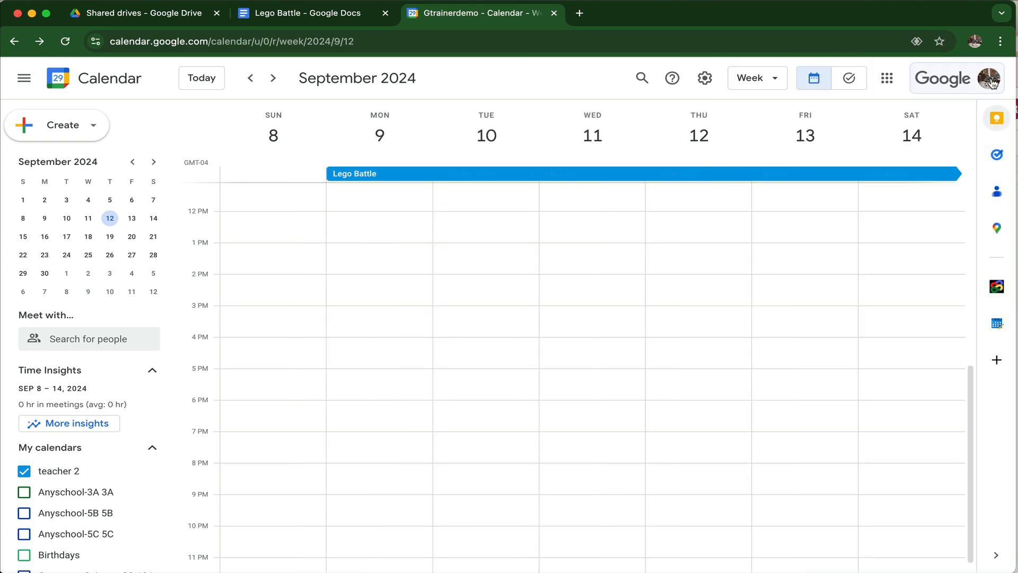
# Step: Switch to the Lego Battle document and open the Looker Studio Curriculum Map from the add-on
pyautogui.click(348, 19)
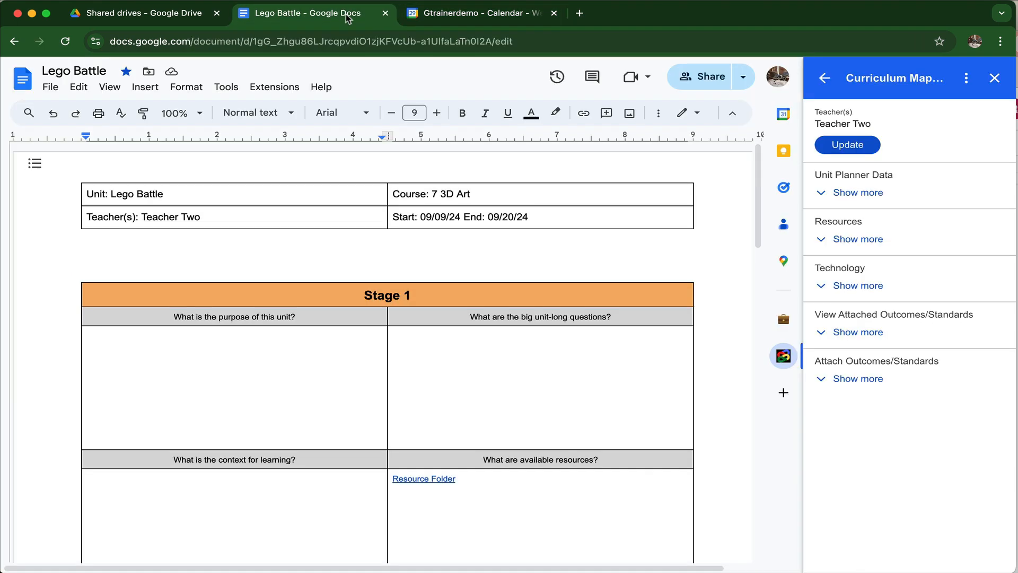
pyautogui.click(965, 78)
pyautogui.click(917, 115)
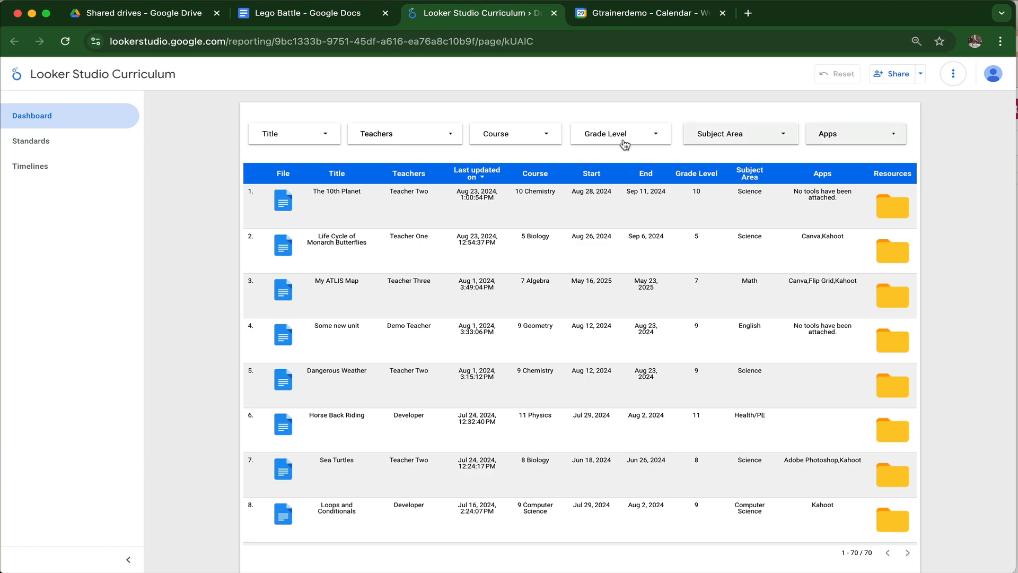
# Step: Filter the curriculum dashboard to units that use the Canva app, review them, and reset the Apps filter
pyautogui.click(893, 136)
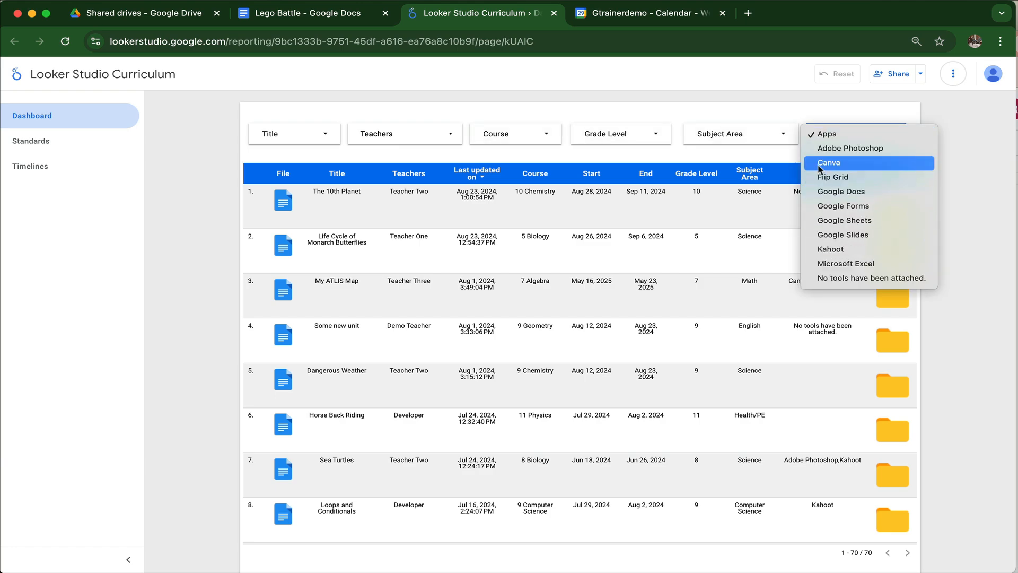
pyautogui.click(837, 162)
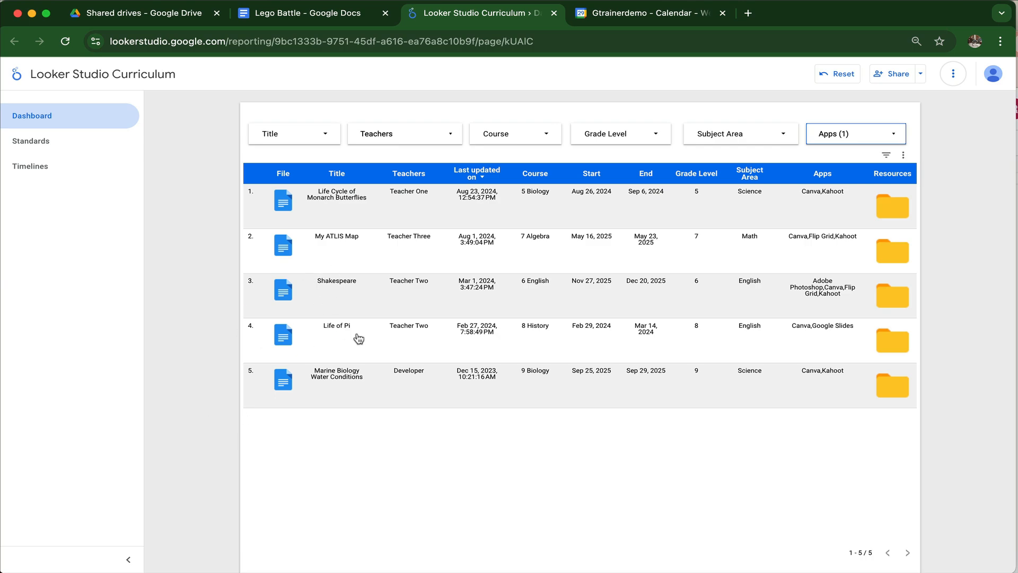
pyautogui.click(847, 132)
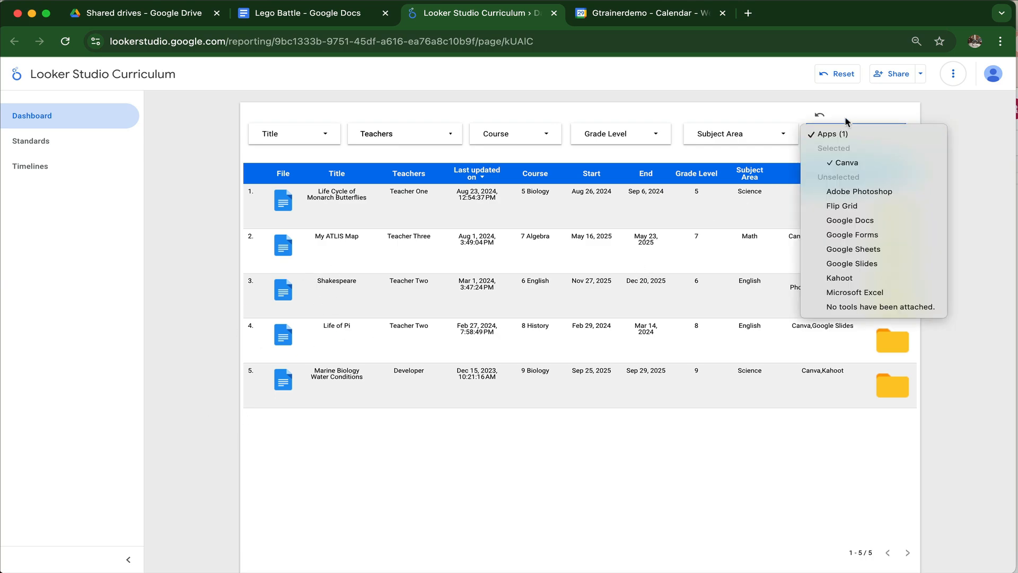
pyautogui.click(819, 115)
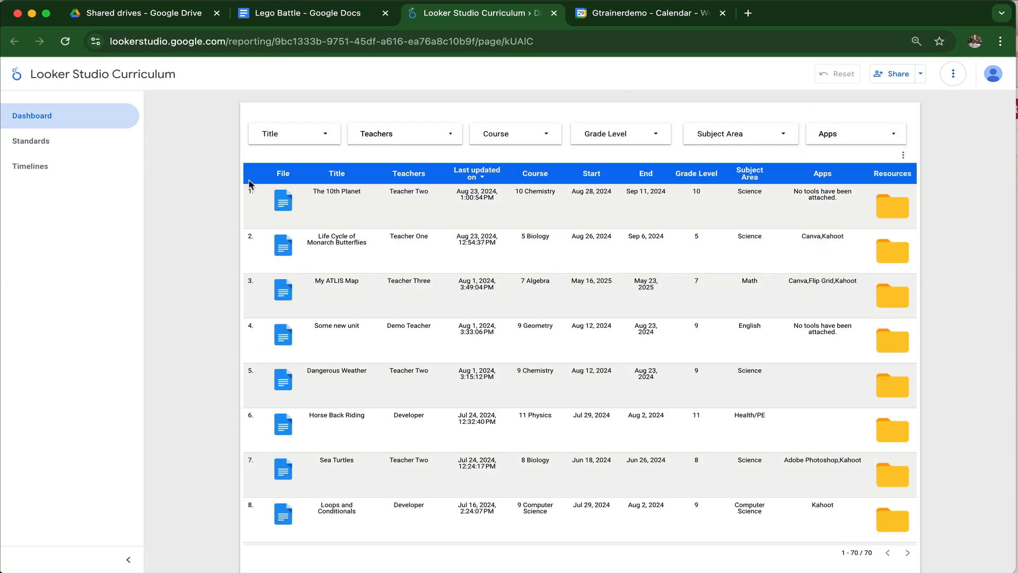
# Step: Show the curriculum's Standards page and filter it to only standard KC[3a] on planning and employing effective research strategies
pyautogui.click(42, 143)
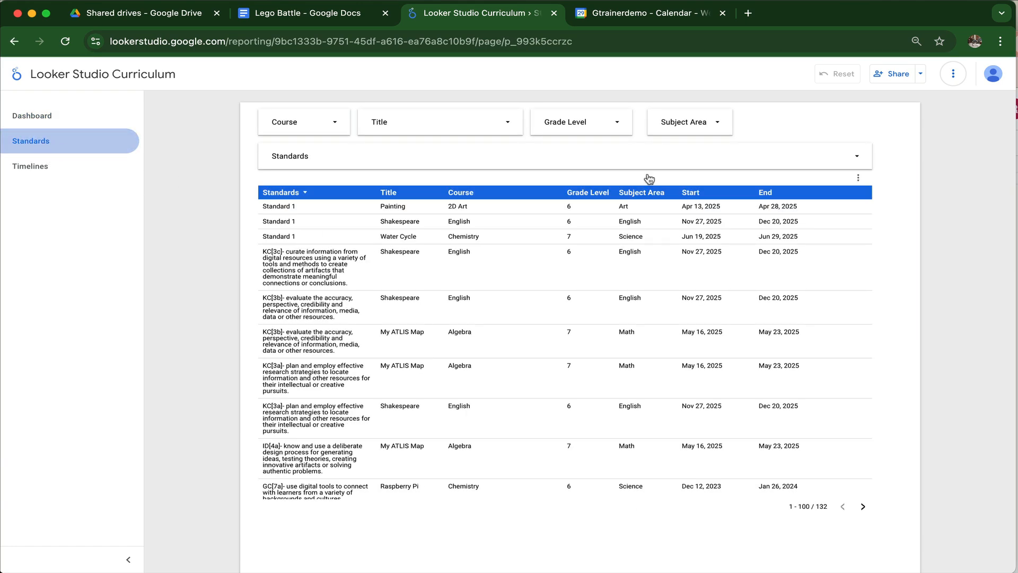
pyautogui.click(855, 157)
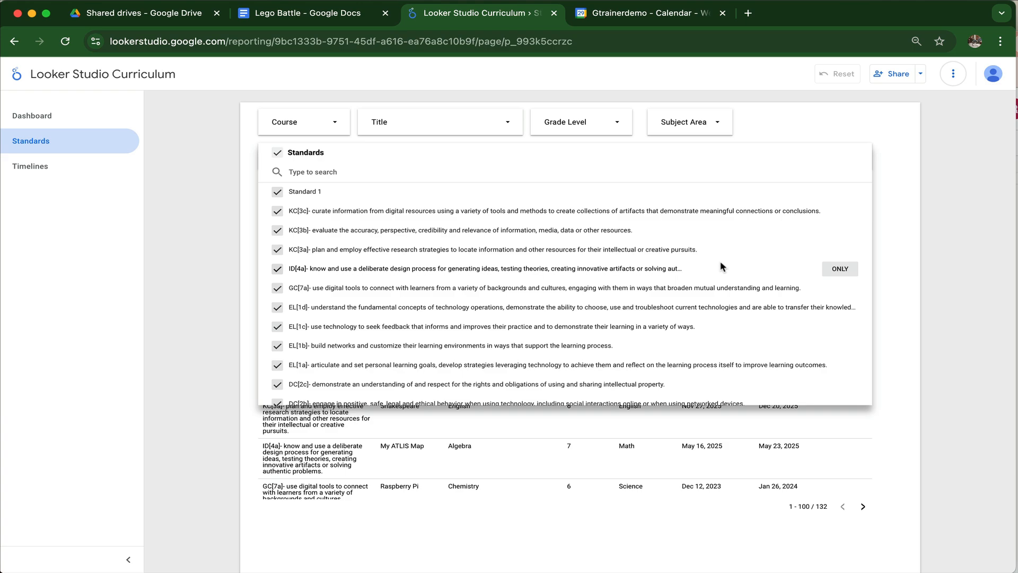
pyautogui.click(839, 252)
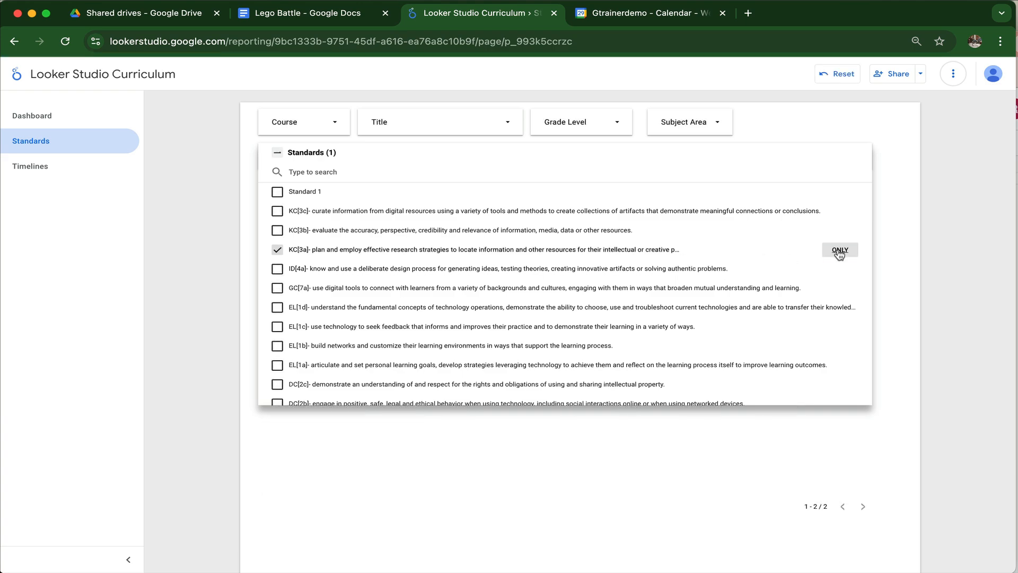
pyautogui.click(901, 228)
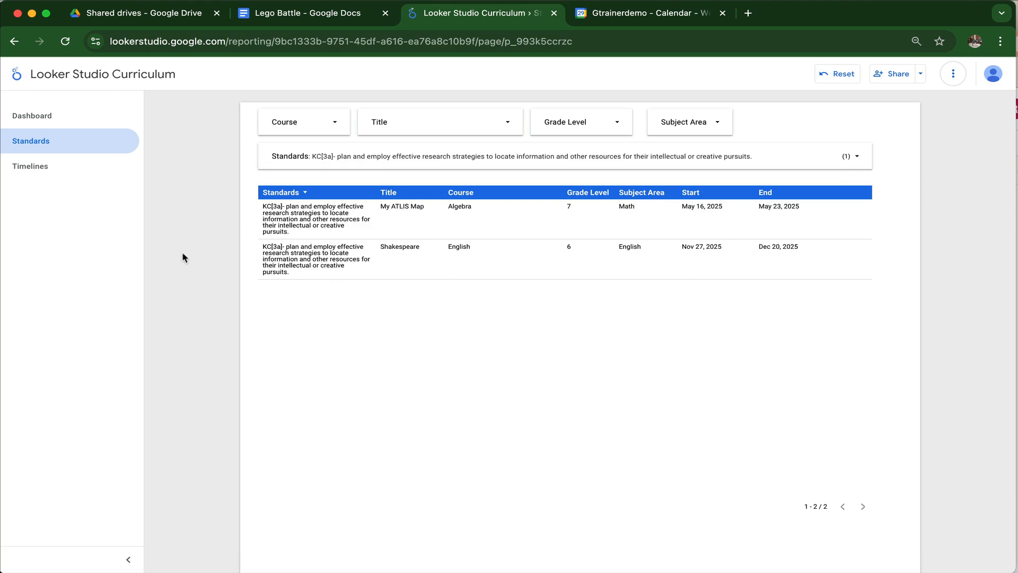
# Step: Show the Timelines page, filter it to only the 9 English course, and view the details of its unit bar
pyautogui.click(33, 167)
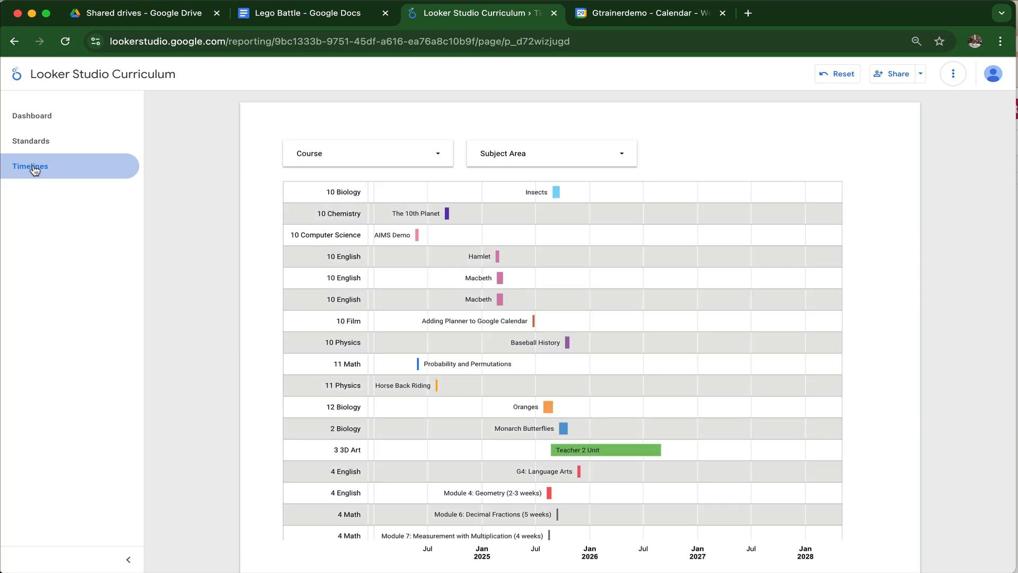
pyautogui.click(443, 160)
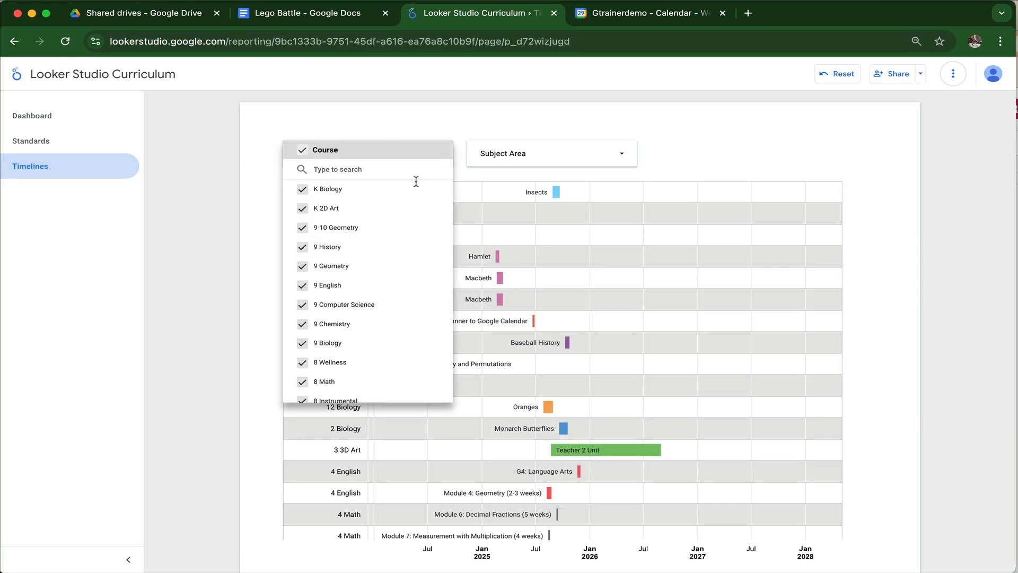
pyautogui.click(422, 286)
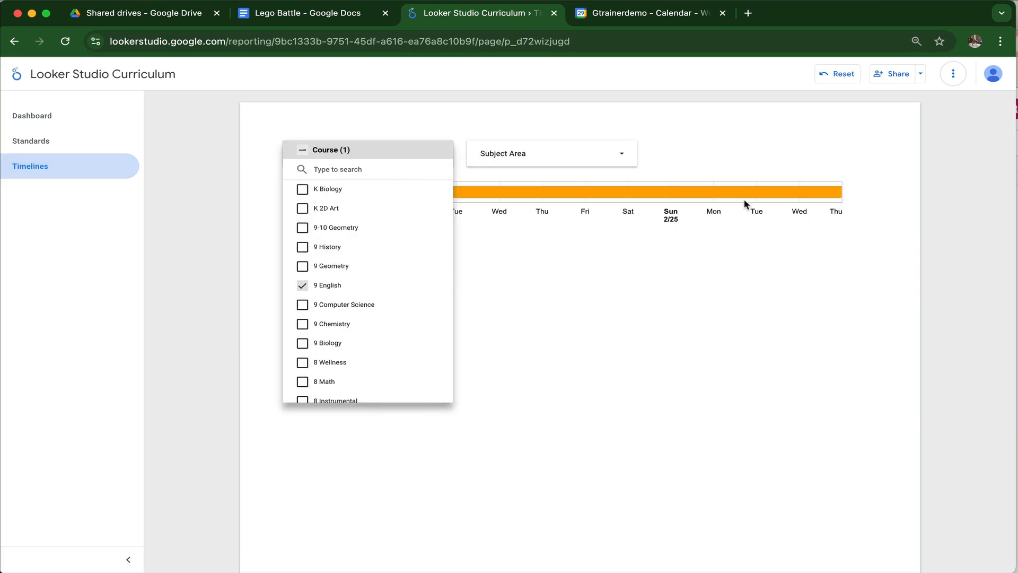
pyautogui.click(891, 195)
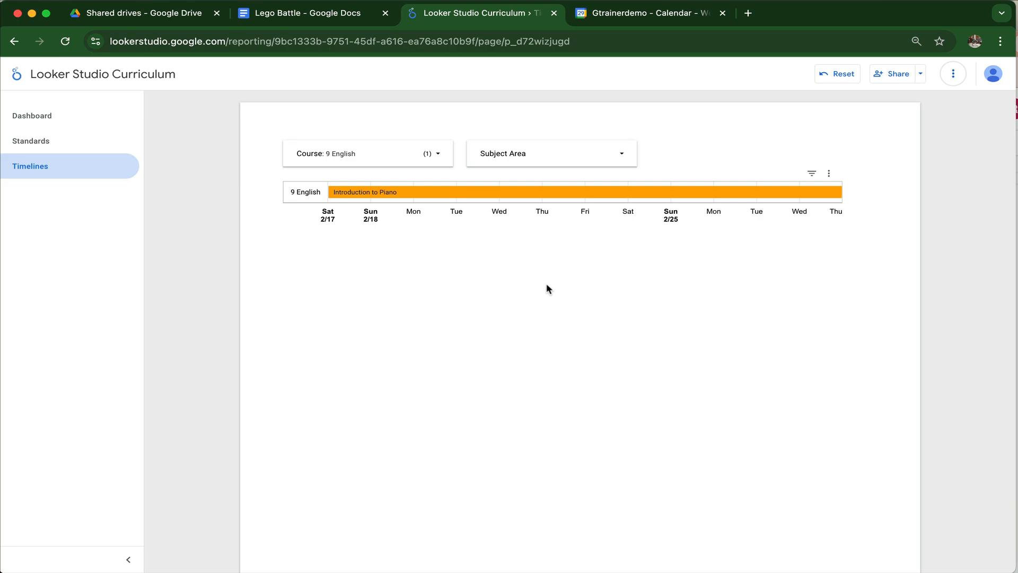
pyautogui.moveTo(552, 193)
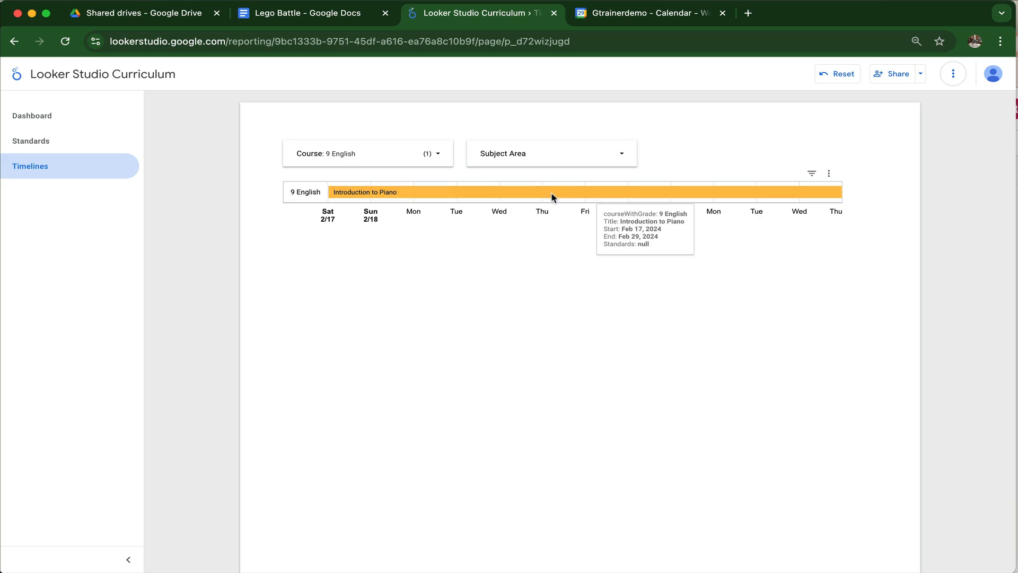